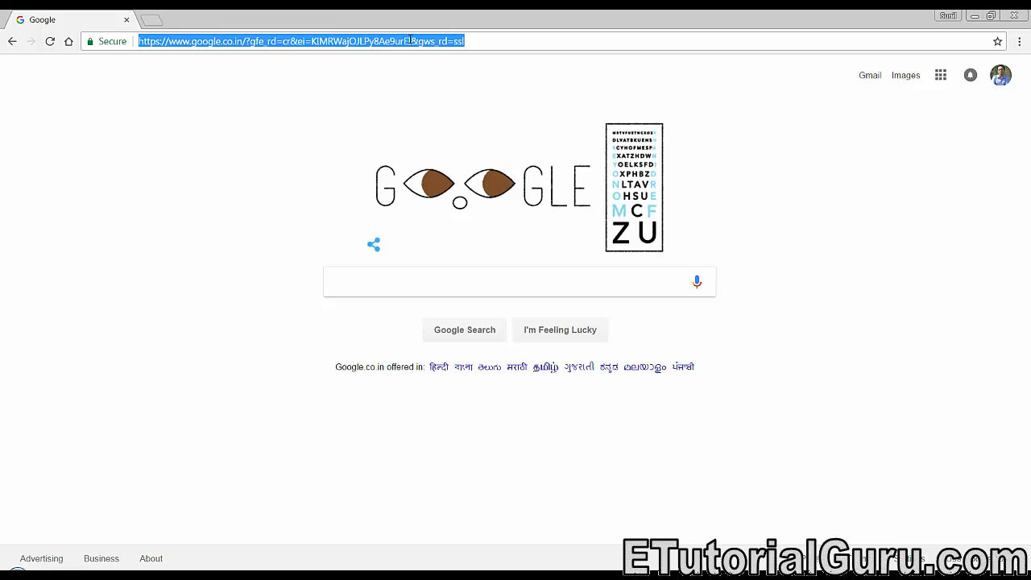
Search the web for "vmware workstation trial version" and open the VMware Workstation Pro evaluation page
text(vmware workstation trial version)
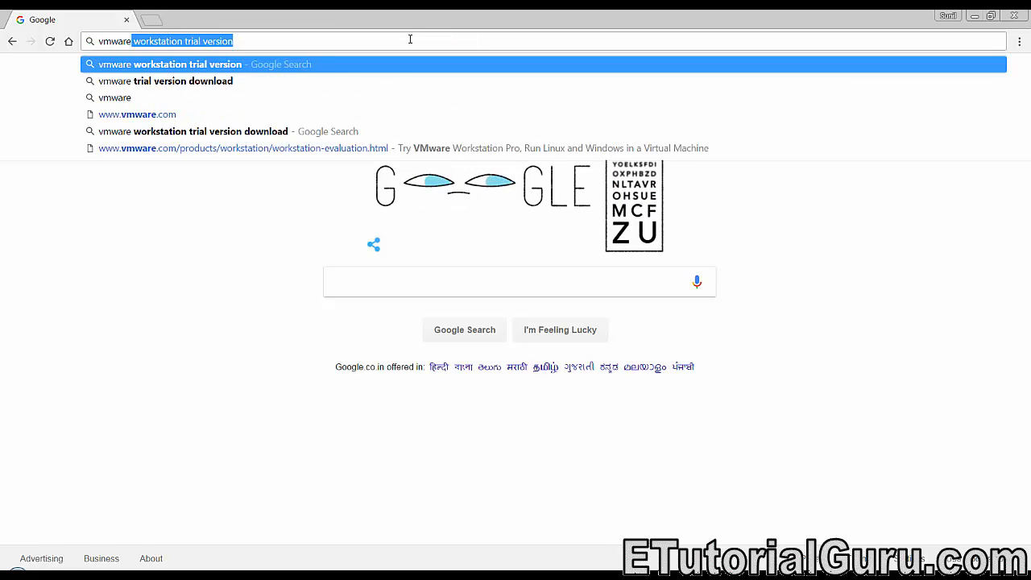
key(Return)
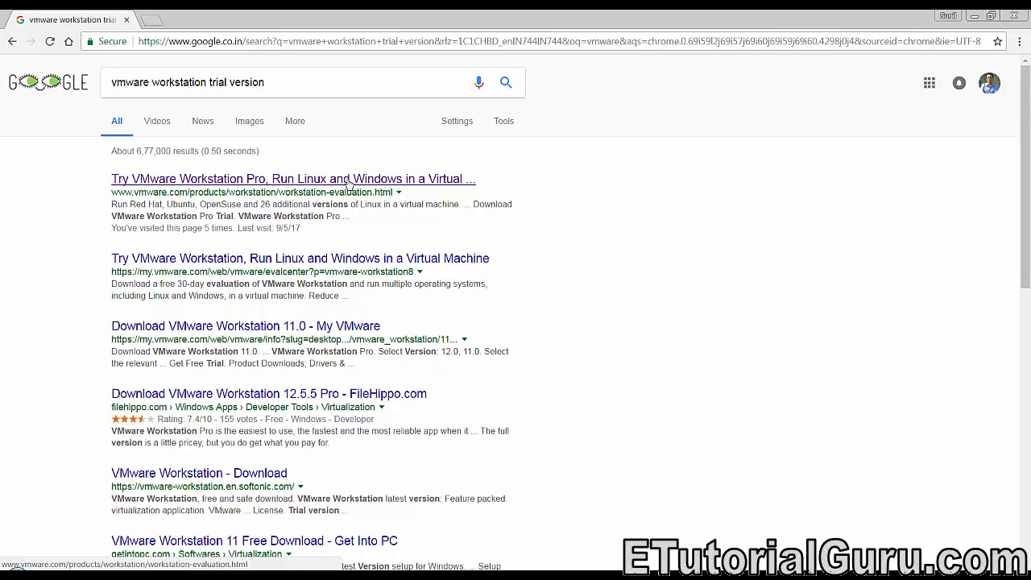
click(349, 181)
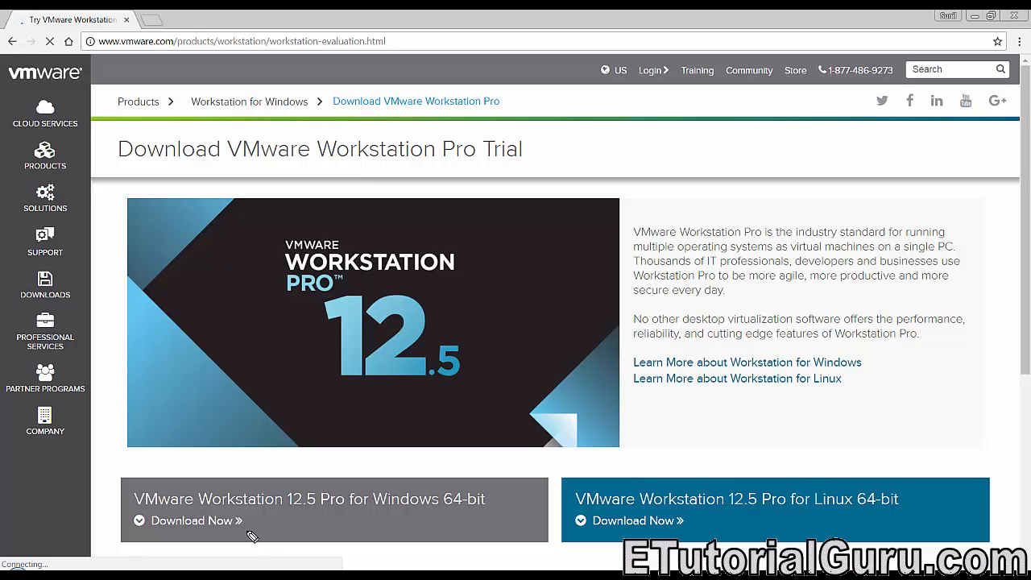
Start downloading VMware Workstation 12.5 Pro for Windows 64-bit and cancel the running download
drag(248, 531, 282, 520)
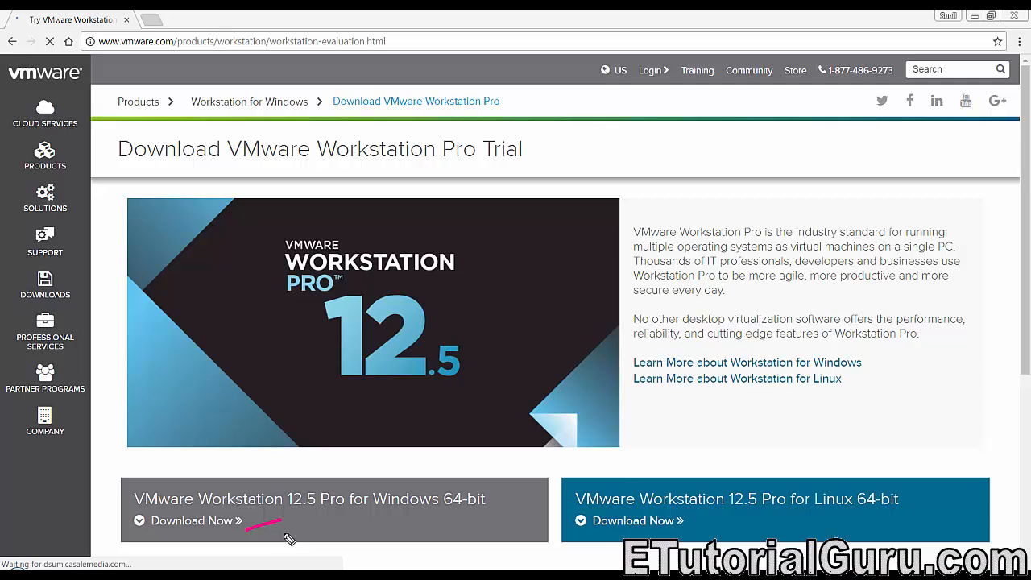
key(Escape)
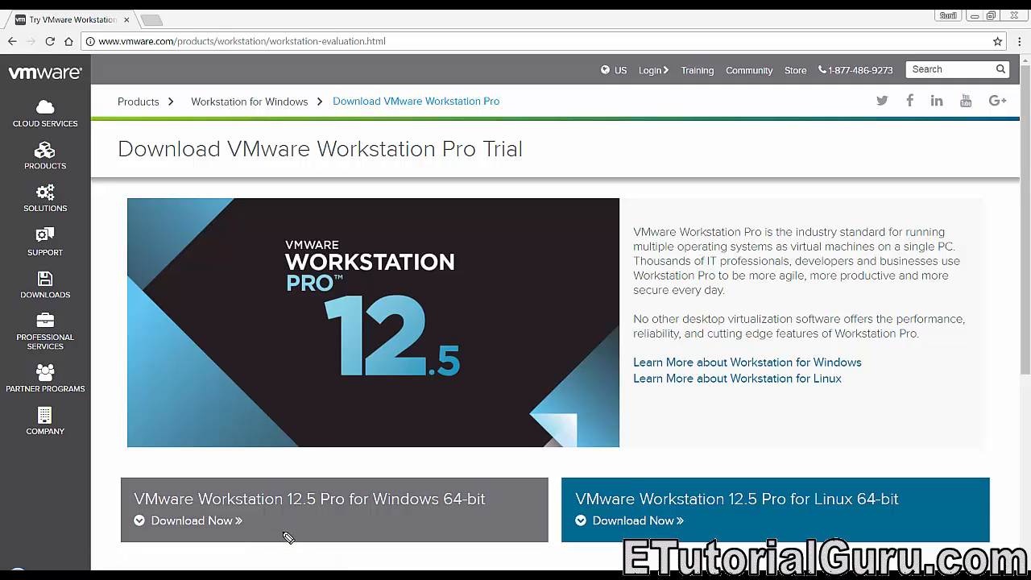
click(219, 521)
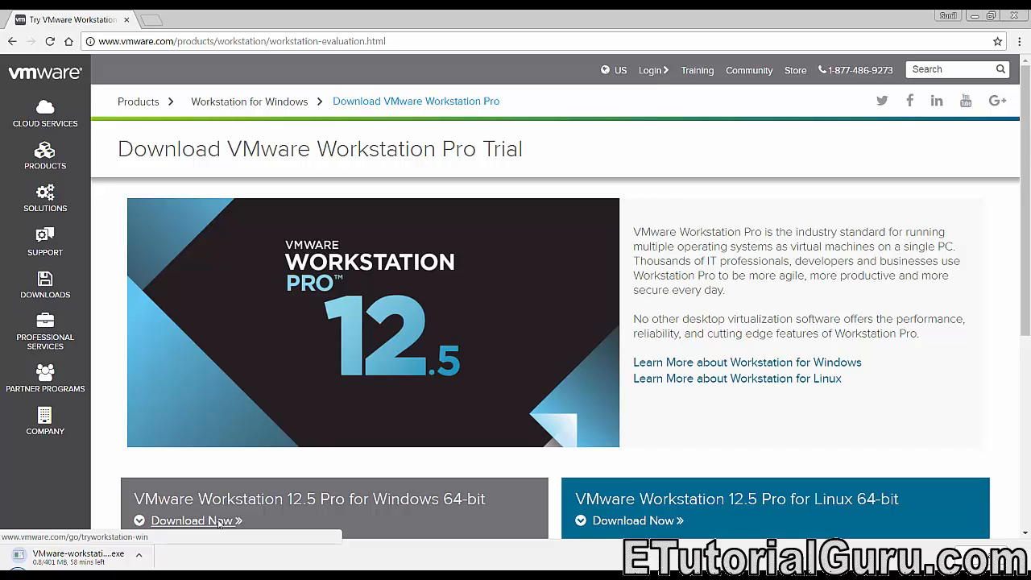
click(140, 557)
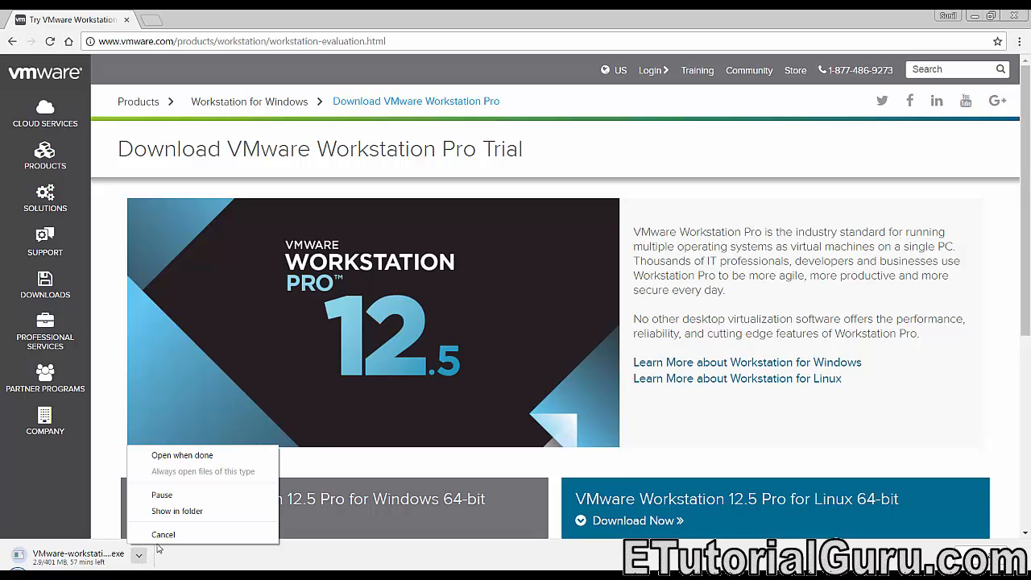
click(160, 534)
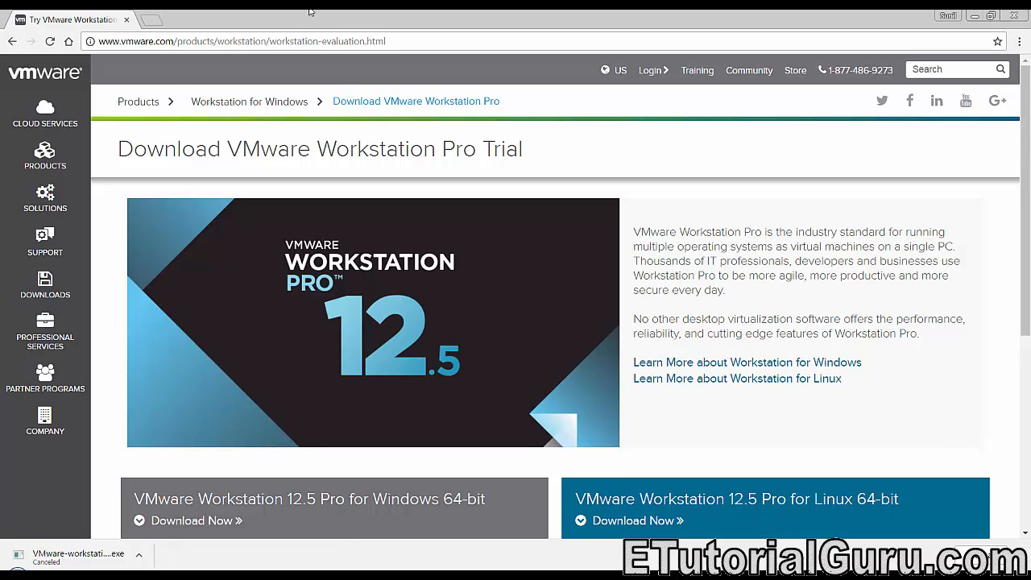
Search the web for "rhel7 trial verssion download" and open the Evaluate Red Hat Enterprise Linux page
click(300, 41)
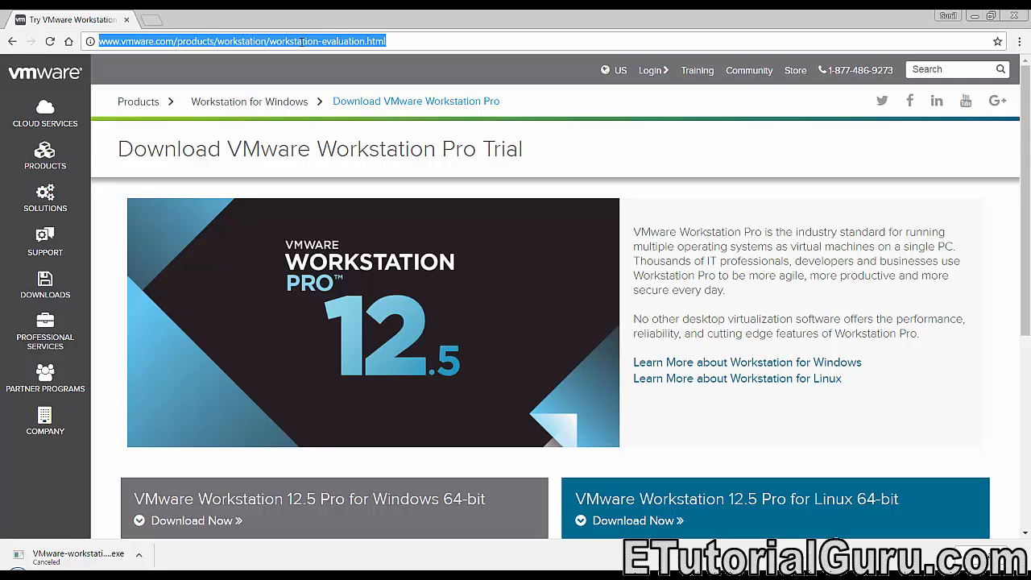
text(rhel)
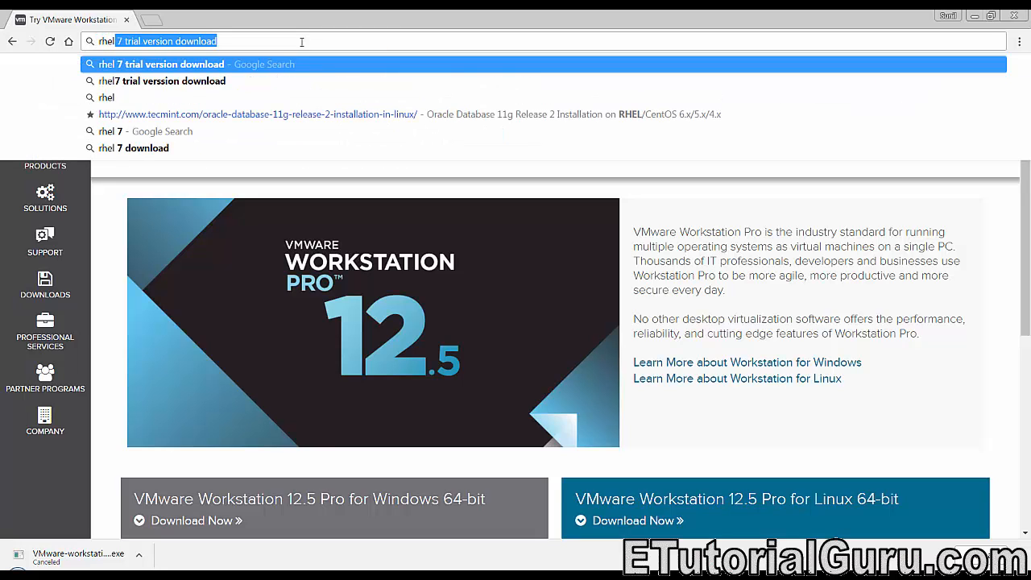
text(7)
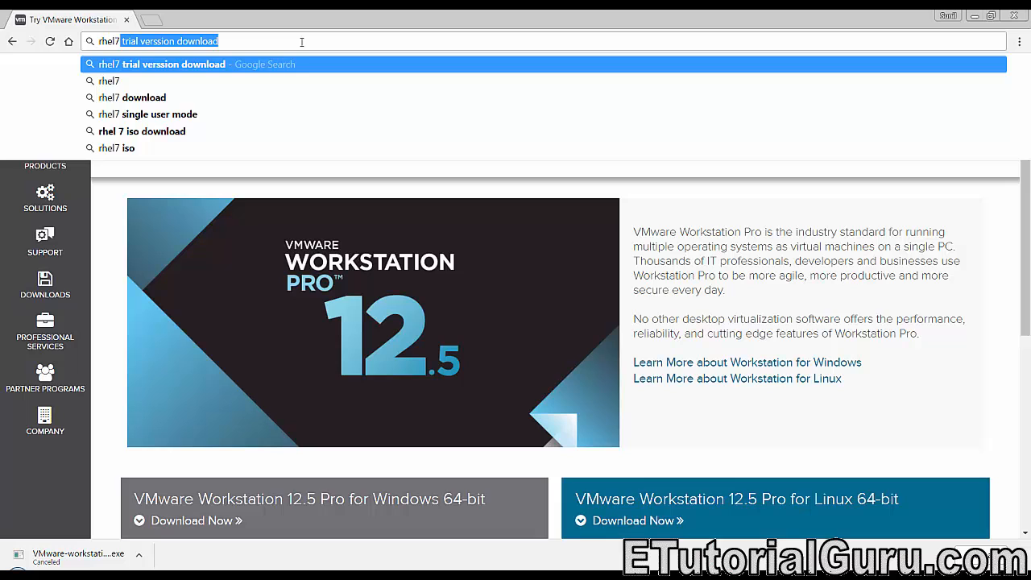
key(Return)
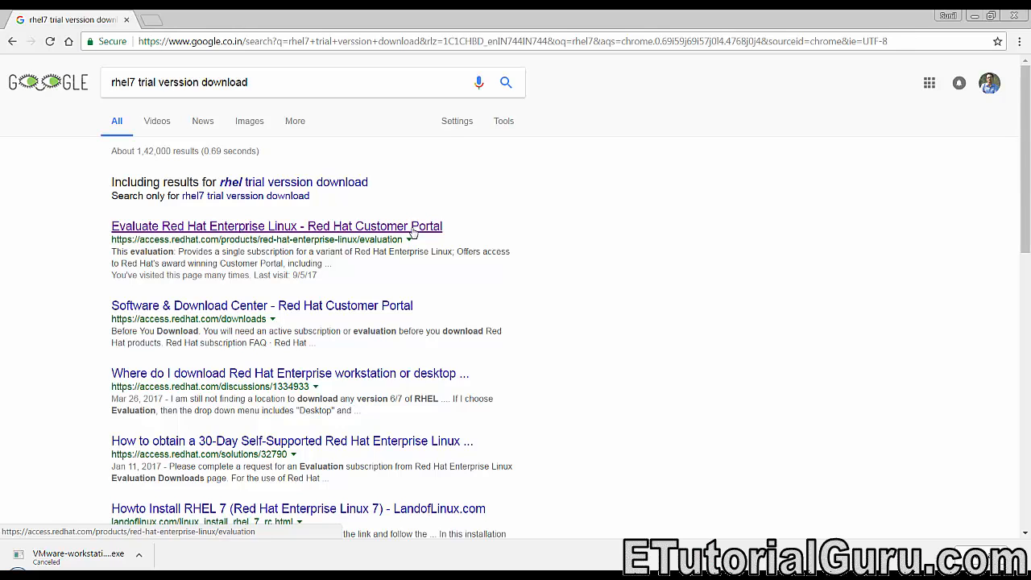
click(412, 232)
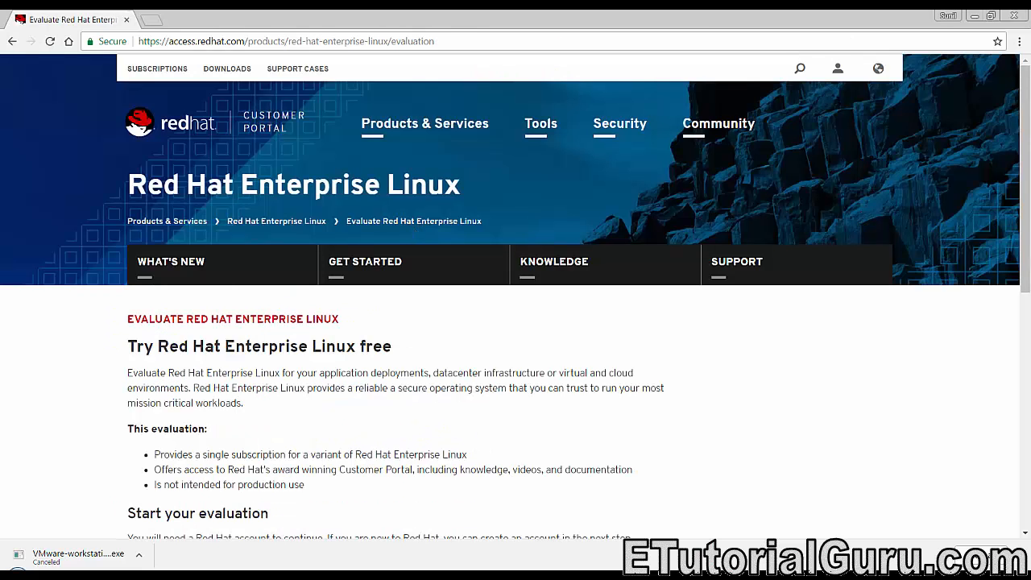
Continue with the Red Hat Enterprise Linux Server 30-day evaluation and log in with the prefilled Red Hat account credentials
drag(1025, 247, 1027, 399)
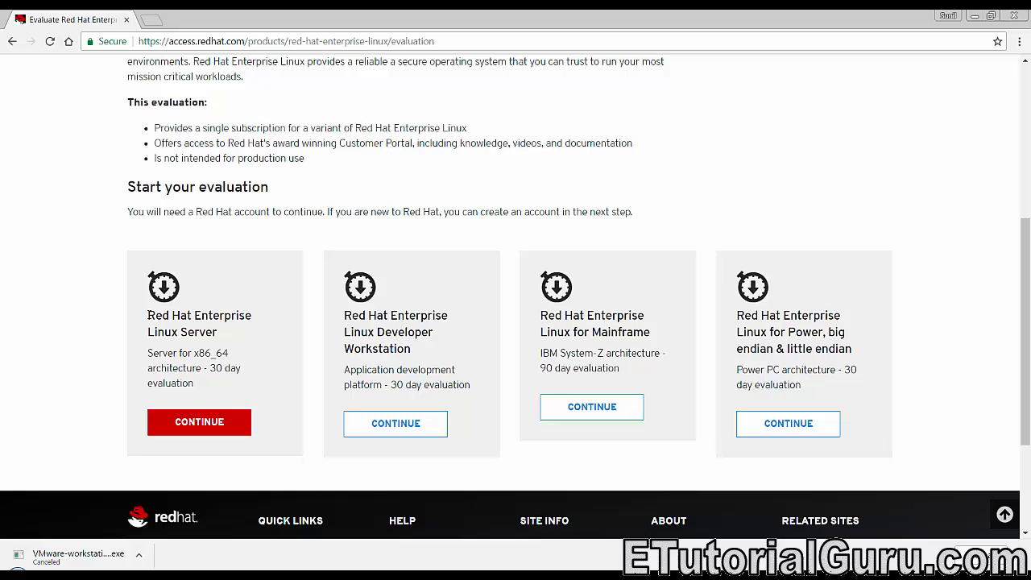
drag(147, 314, 224, 336)
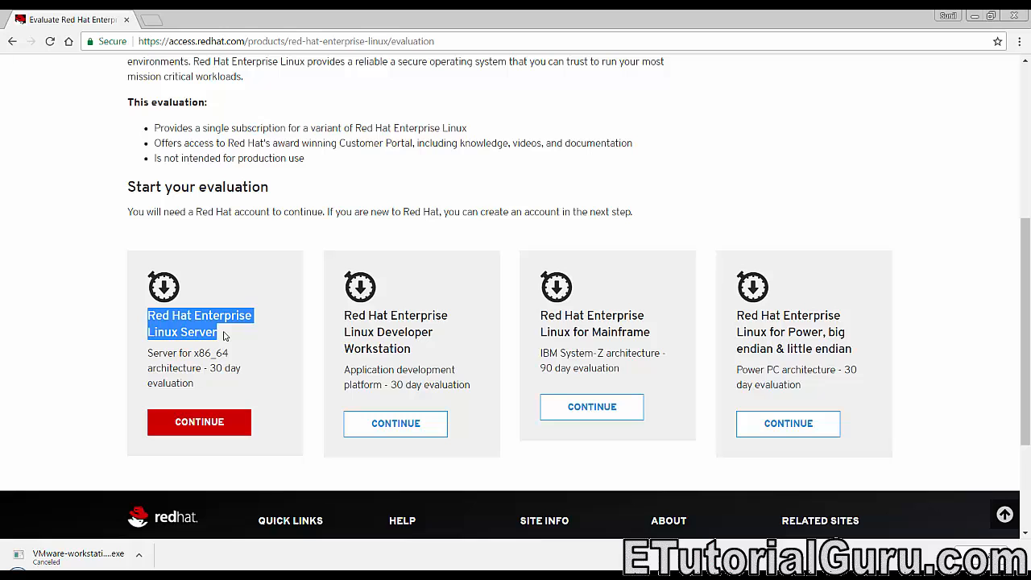
click(211, 424)
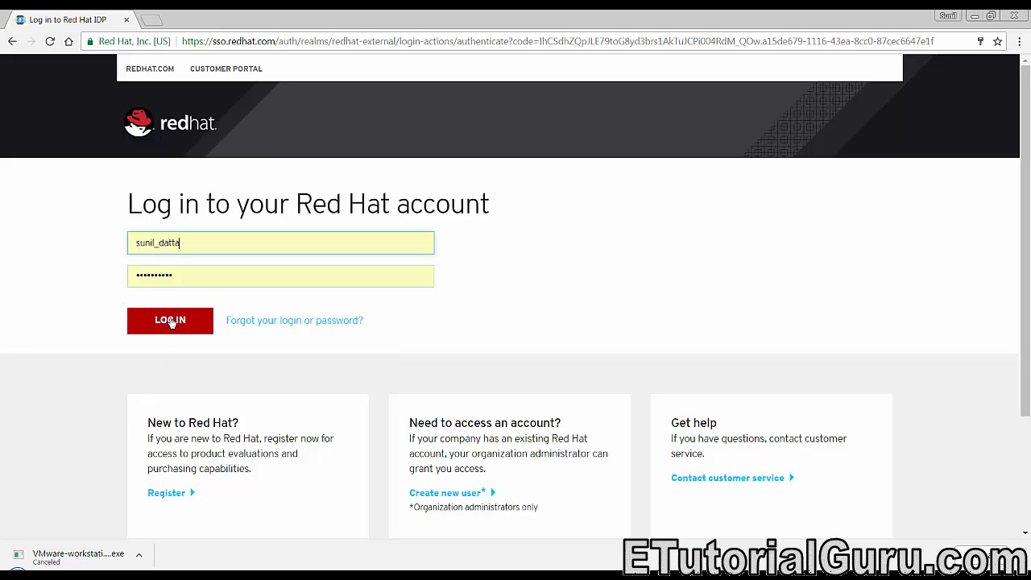
click(171, 320)
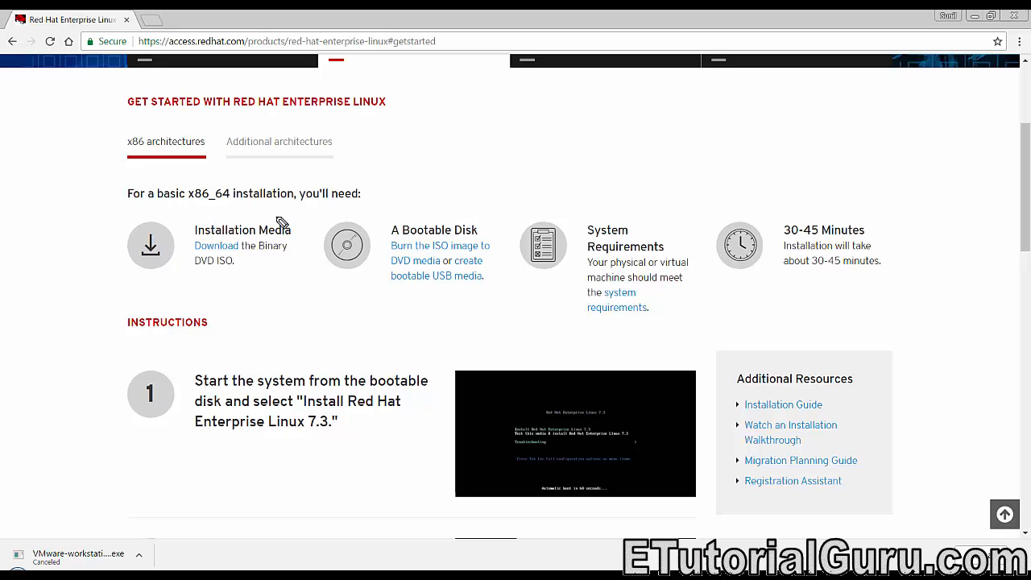
Open the download page for the Binary DVD ISO installation media
mouse_move(276, 216)
mouse_down()
mouse_move(309, 229)
mouse_move(301, 261)
mouse_move(296, 274)
mouse_move(258, 274)
mouse_up()
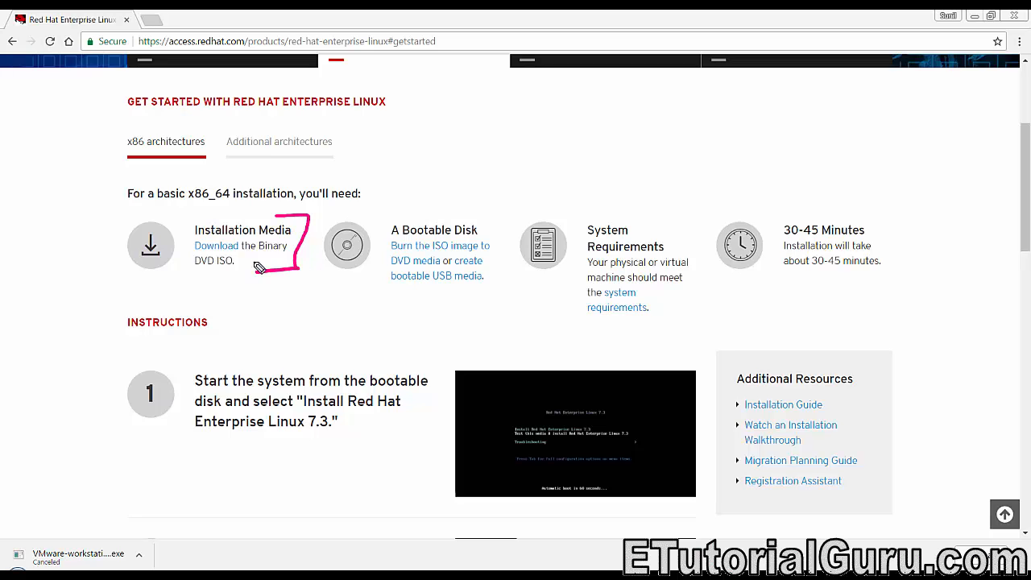
drag(195, 246, 180, 248)
key(e)
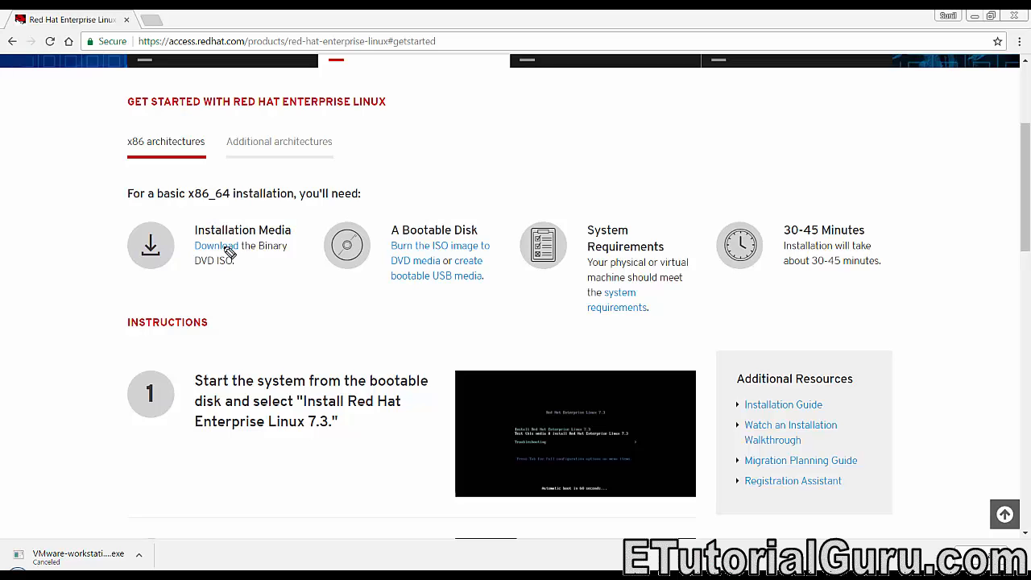
click(215, 251)
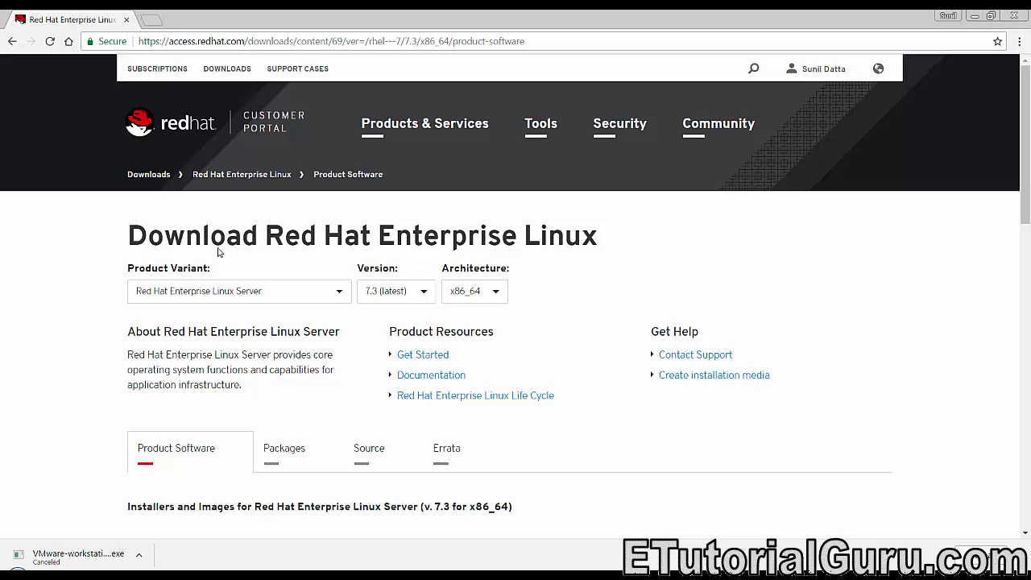
Look through the available Red Hat Enterprise Linux Server versions and select 7.3 (latest)
click(423, 293)
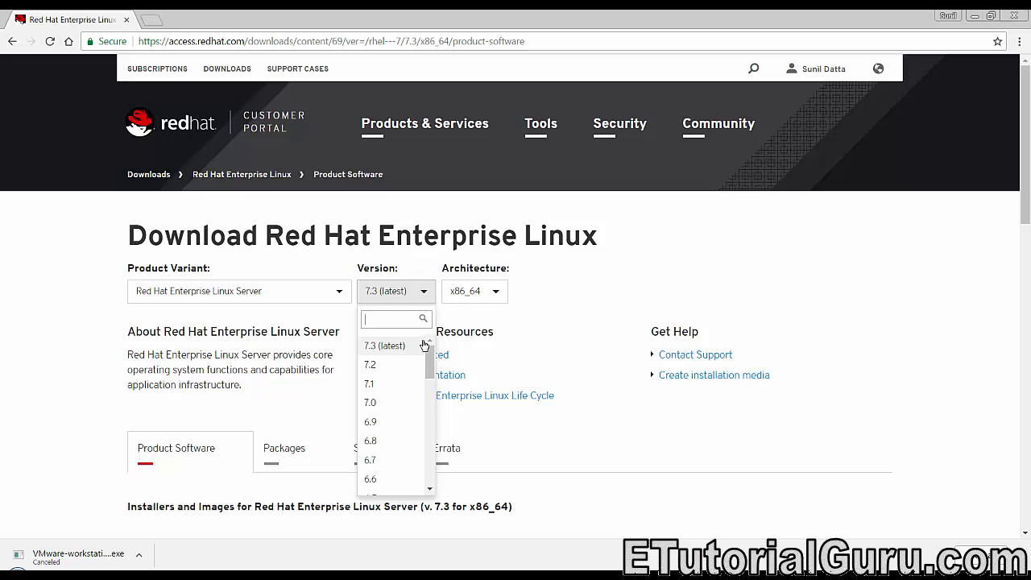
drag(428, 368, 429, 488)
drag(432, 422, 432, 350)
click(399, 346)
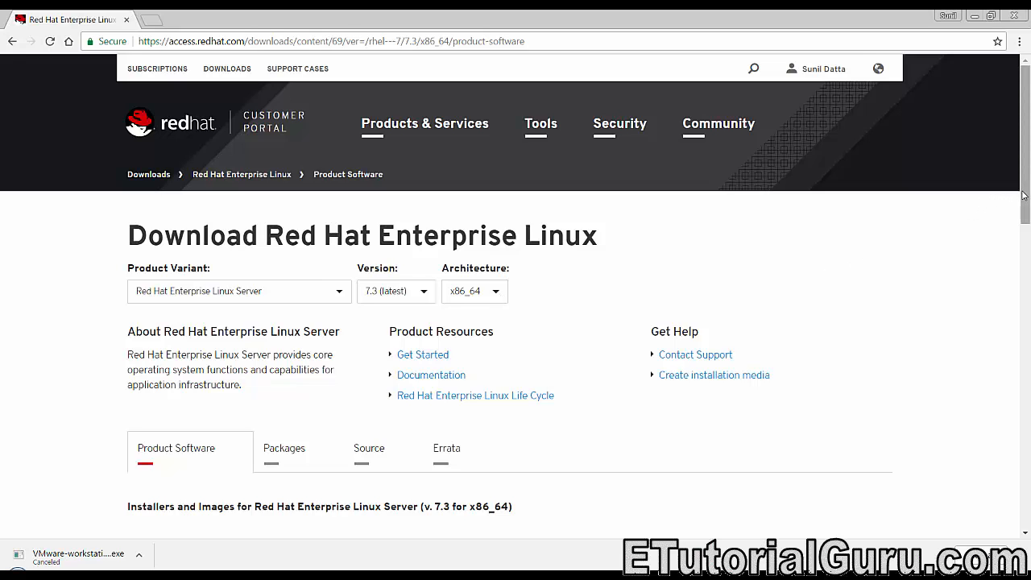
Start downloading the Red Hat Enterprise Linux 7.3 Binary DVD image and cancel the running download
scroll(1016, 258, down, 1)
scroll(1016, 258, down, 6)
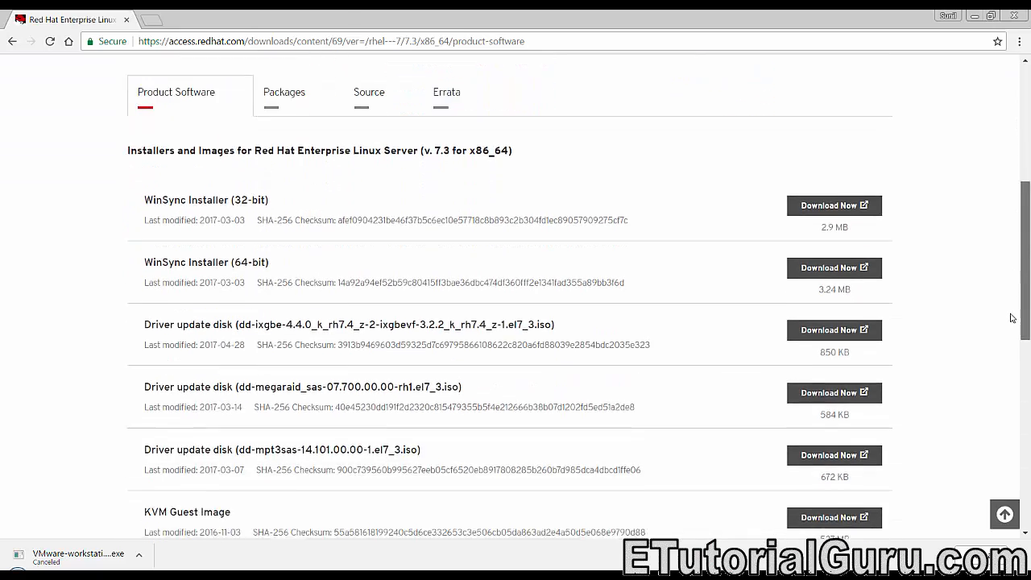
scroll(1003, 404, down, 2)
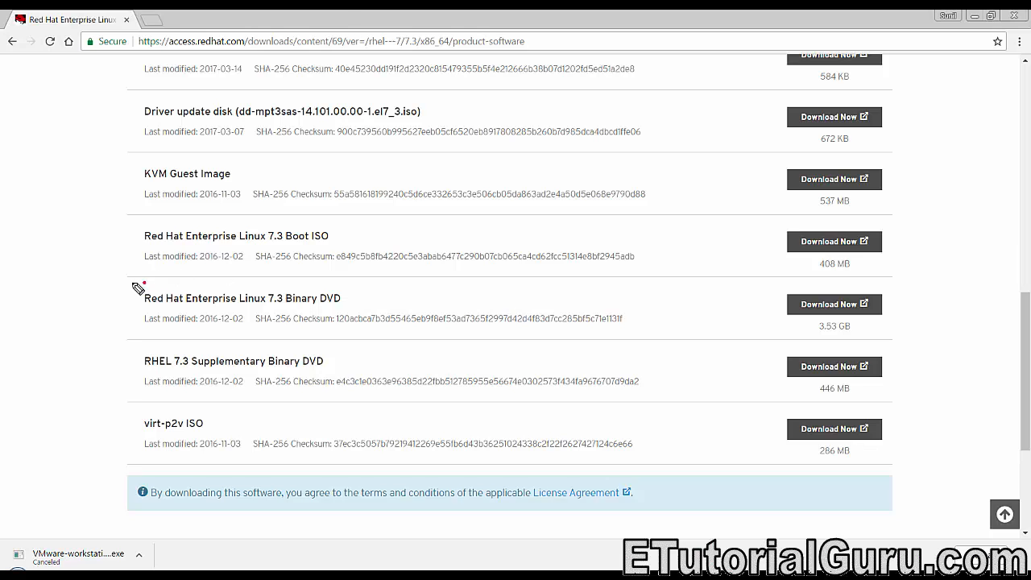
mouse_move(140, 287)
mouse_down()
mouse_move(104, 292)
mouse_move(95, 320)
mouse_move(108, 339)
mouse_move(162, 331)
mouse_up()
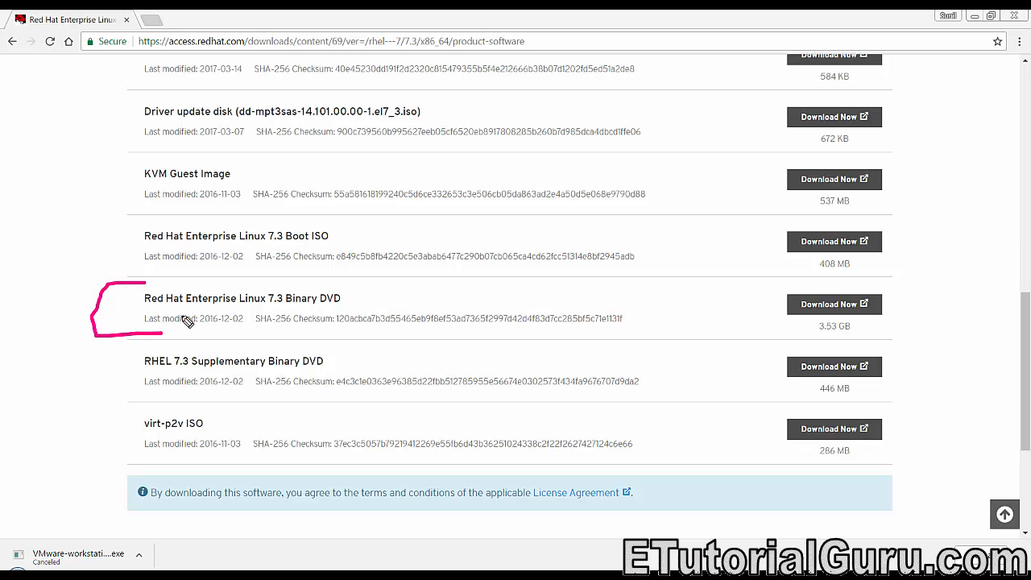
drag(348, 301, 367, 298)
mouse_move(878, 287)
mouse_down()
mouse_move(901, 286)
mouse_move(876, 319)
mouse_move(809, 336)
mouse_move(861, 328)
mouse_up()
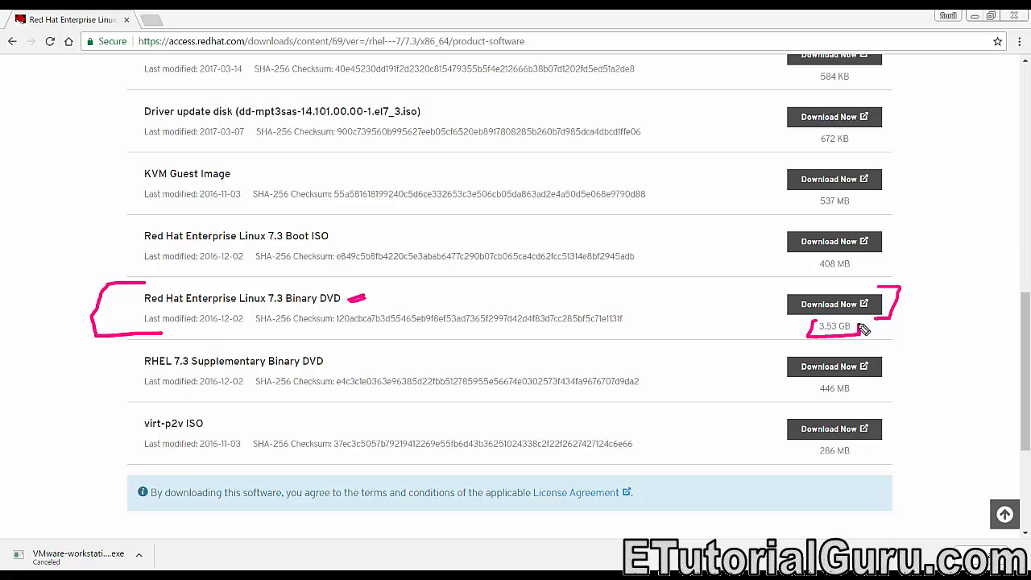
key(Escape)
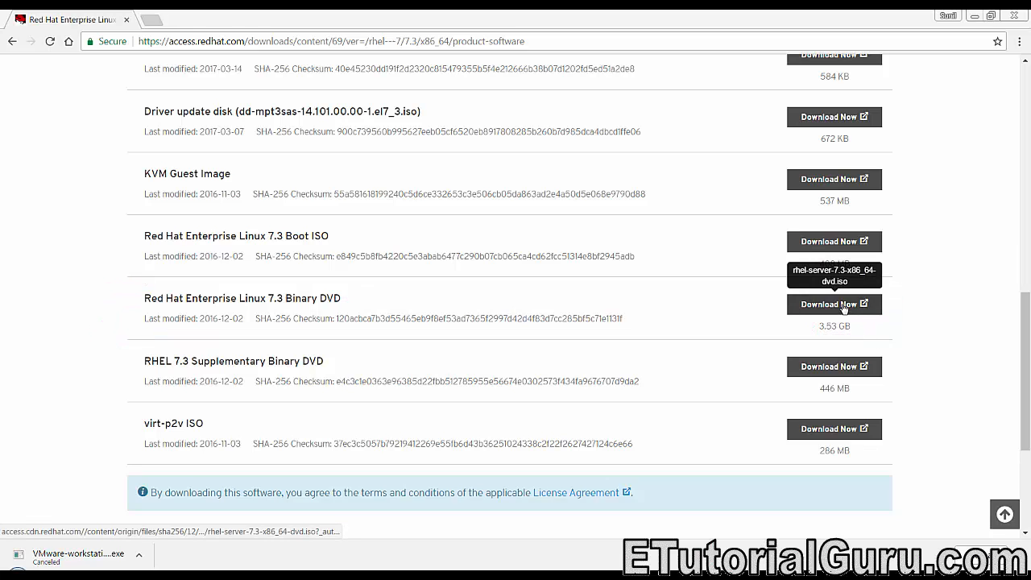
click(843, 306)
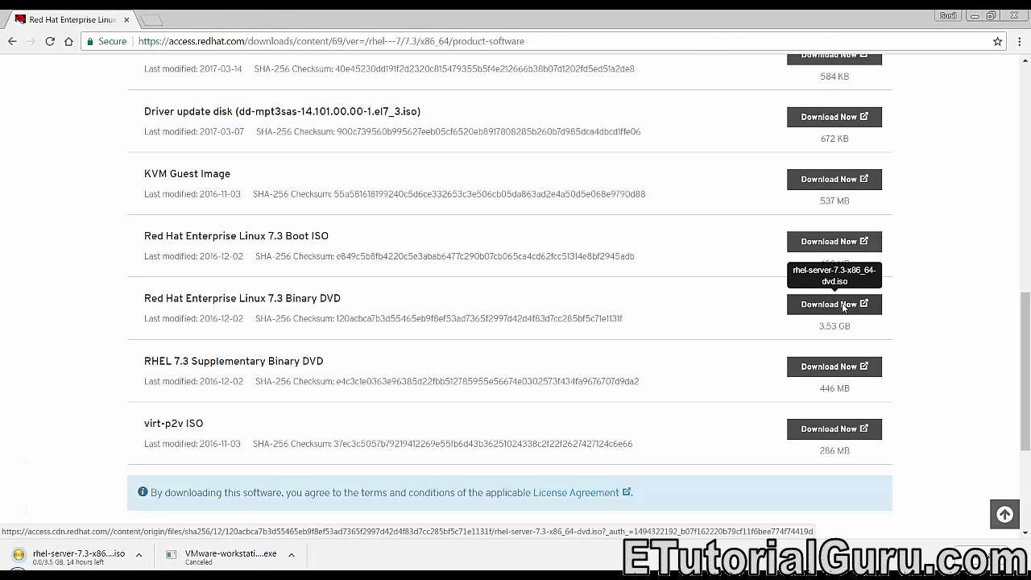
click(140, 556)
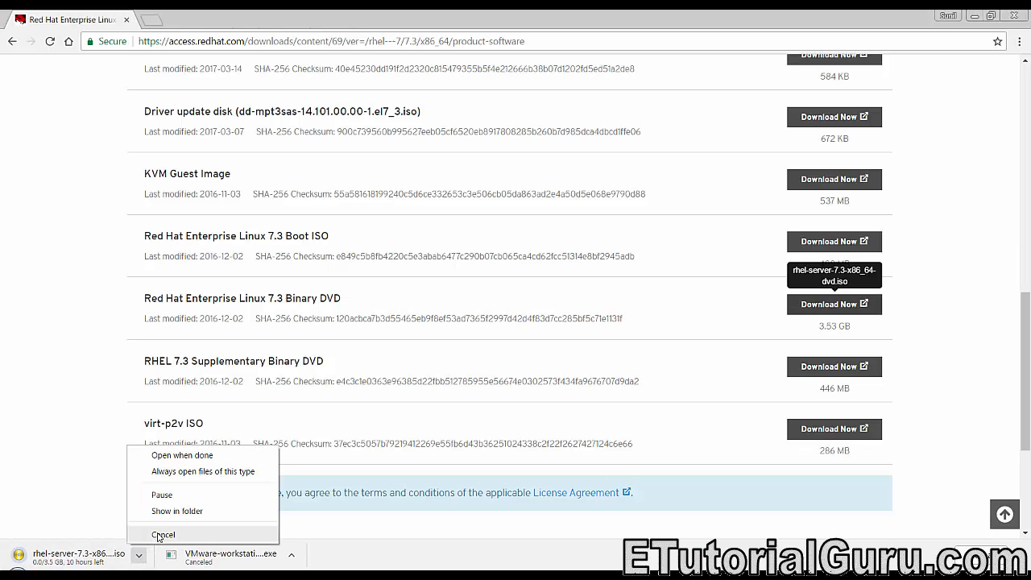
click(161, 535)
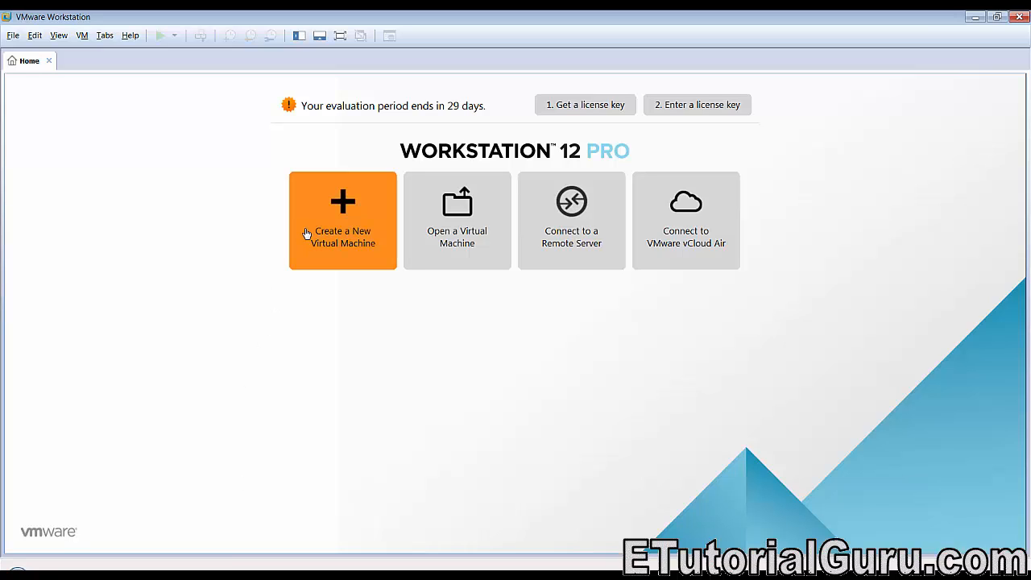
In VMware Workstation, start a Custom (advanced) virtual machine with Workstation 12.x hardware compatibility and the option "I will install the operating system later"
click(13, 36)
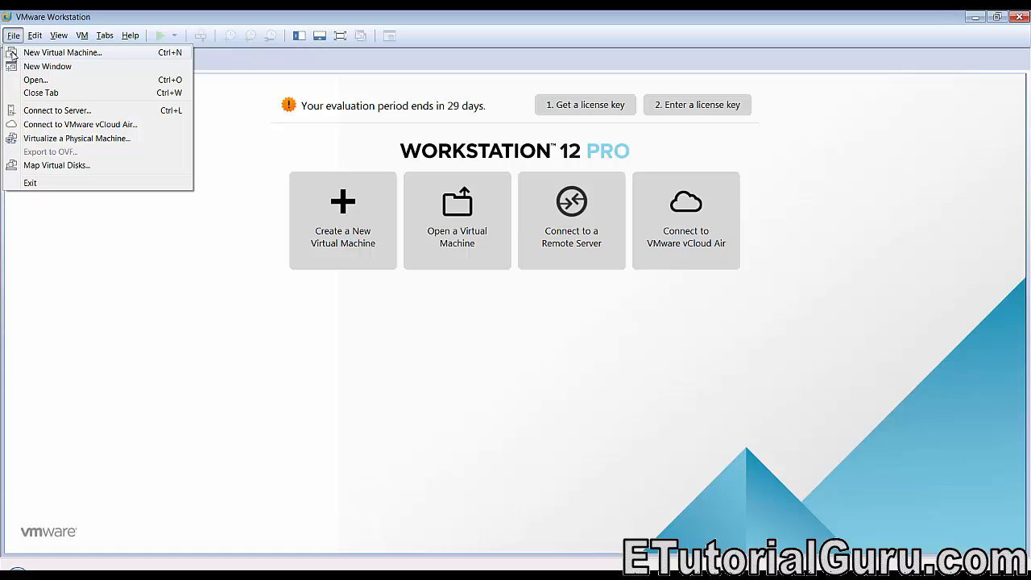
click(13, 54)
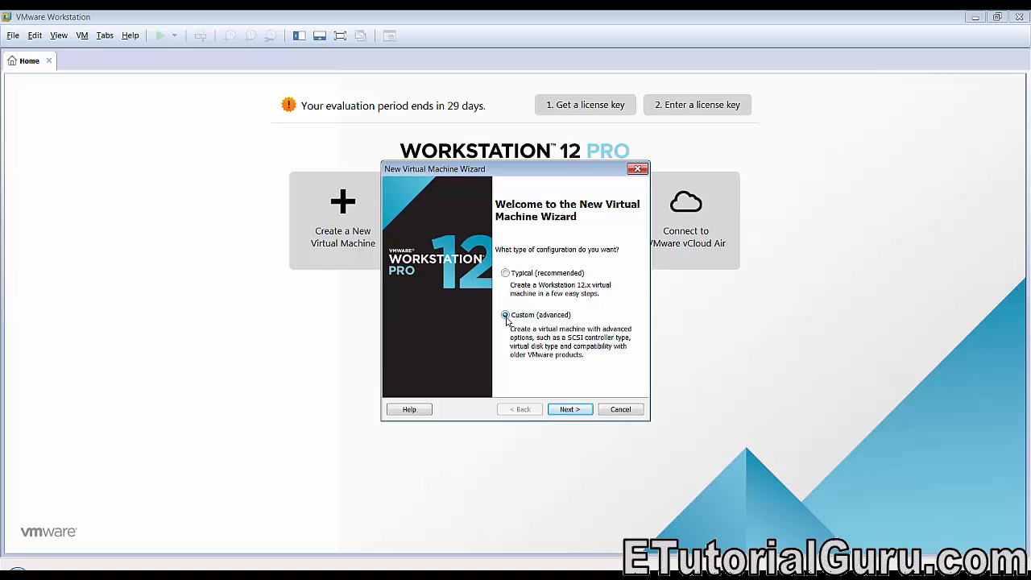
click(564, 412)
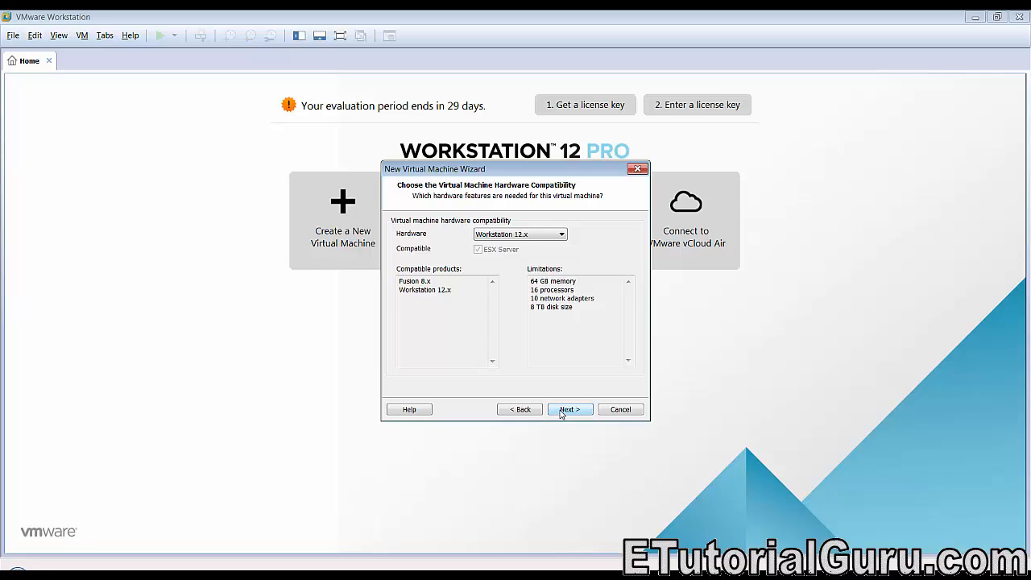
click(561, 411)
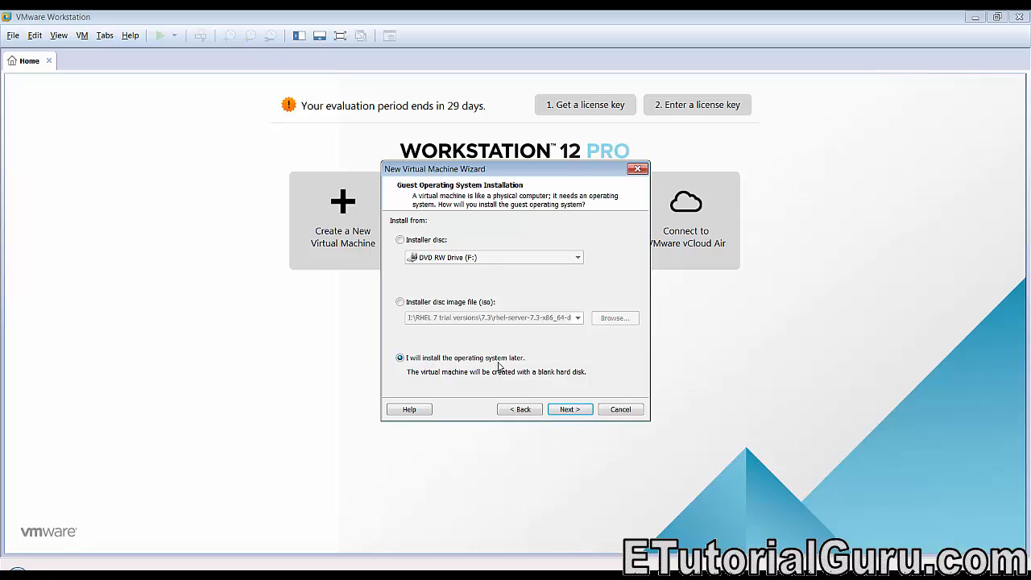
click(567, 410)
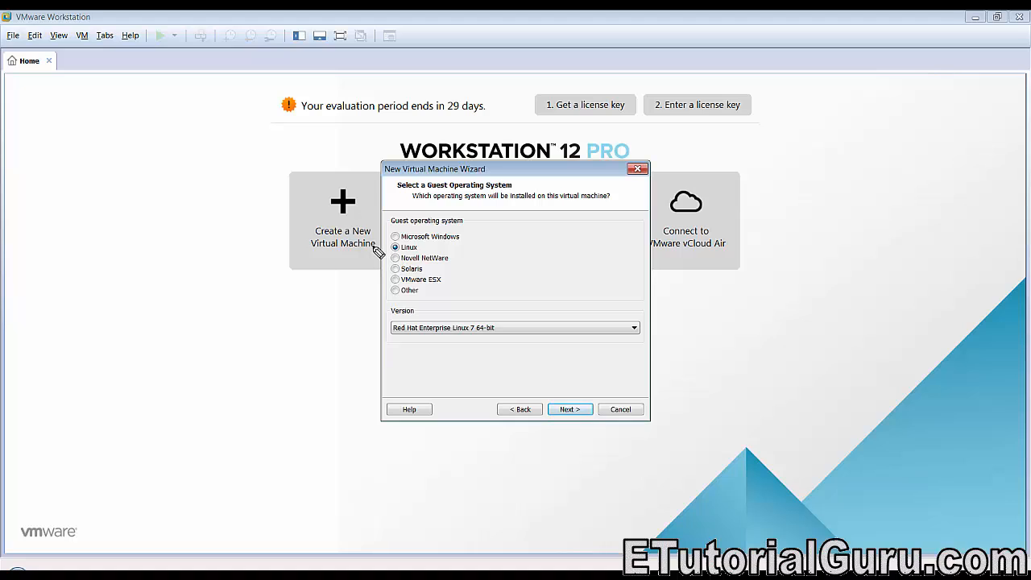
Accept Linux as the guest operating system with the version Red Hat Enterprise Linux 7 64-bit
drag(377, 248, 397, 247)
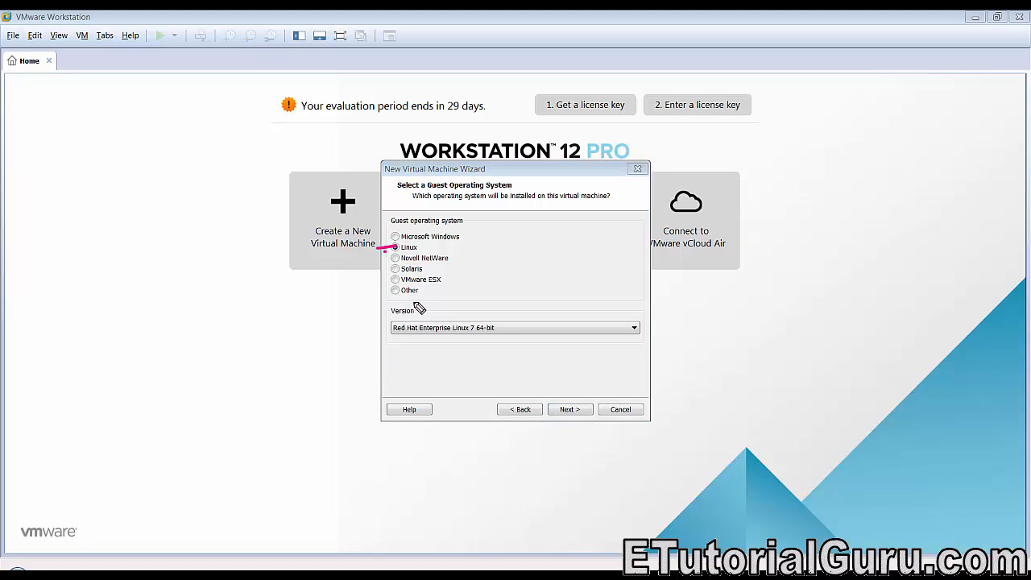
mouse_move(415, 303)
mouse_down()
mouse_move(364, 305)
mouse_move(361, 333)
mouse_move(411, 339)
mouse_up()
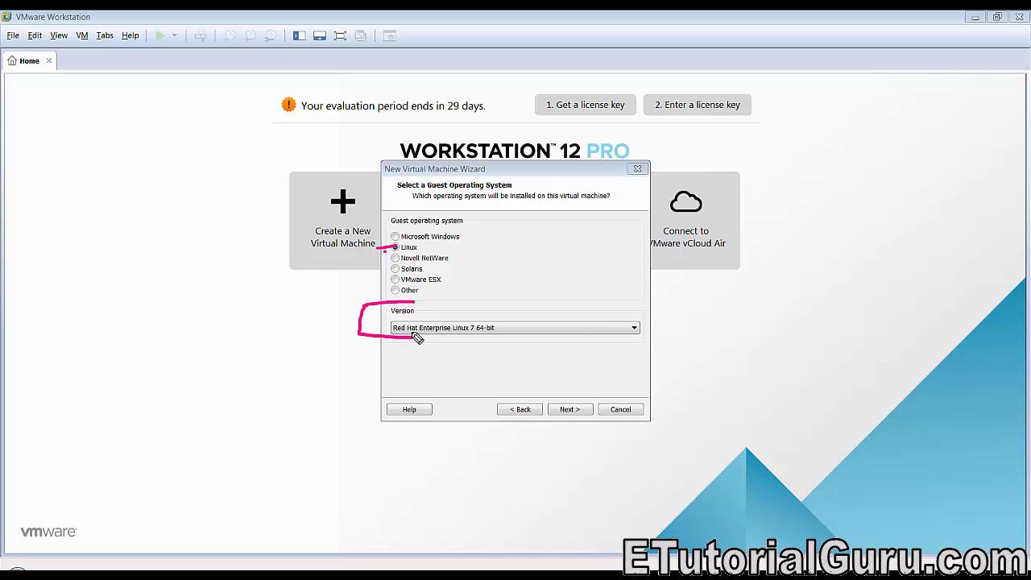
key(ctrl)
key(ctrl+shift+d)
click(568, 409)
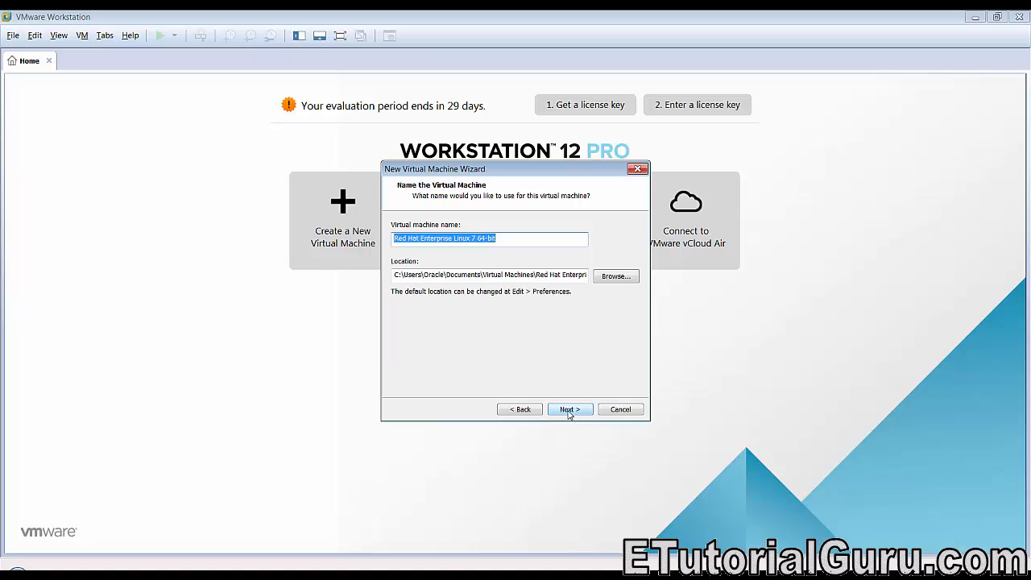
Create a folder named RHEL-7-Trial inside the vmware folder on drive 3TB (I:) and use it as the virtual machine's location
click(610, 277)
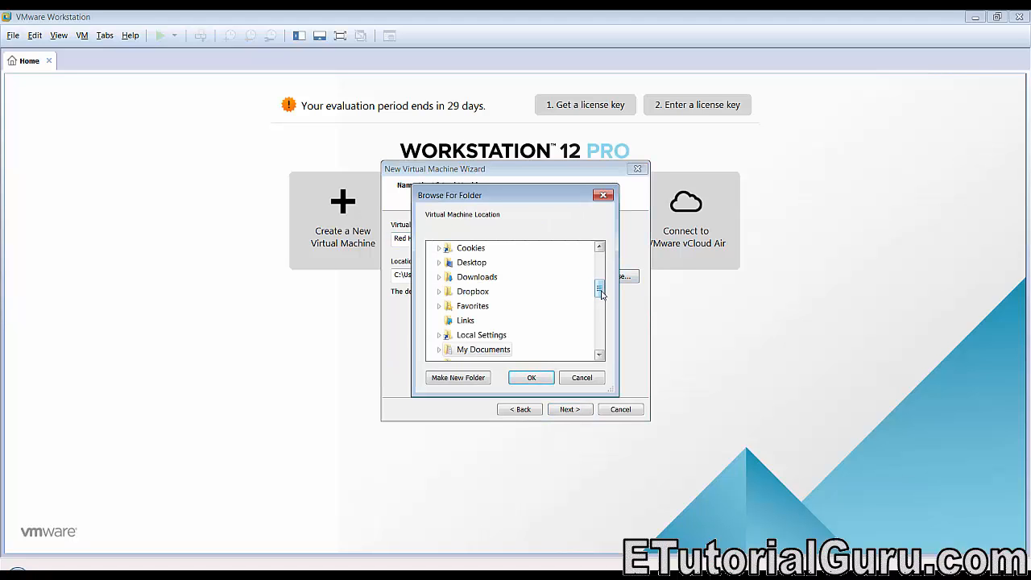
drag(601, 295, 607, 334)
click(435, 322)
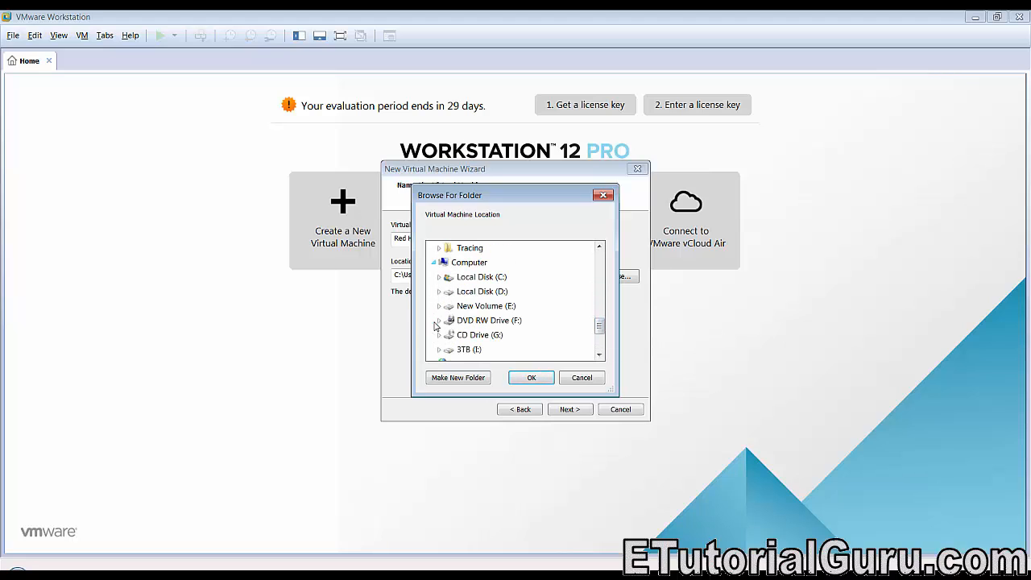
click(463, 349)
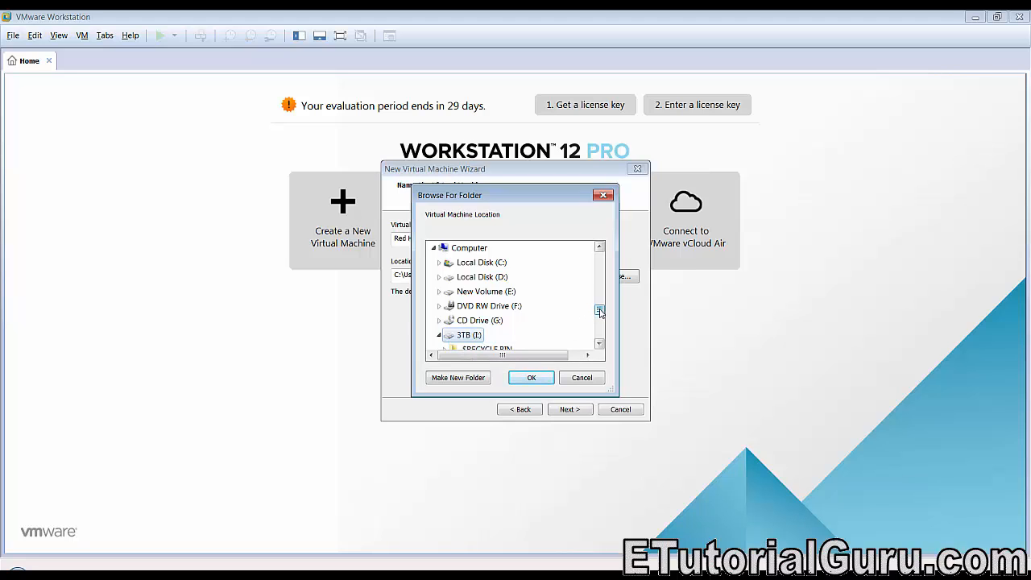
drag(599, 312, 600, 328)
click(486, 321)
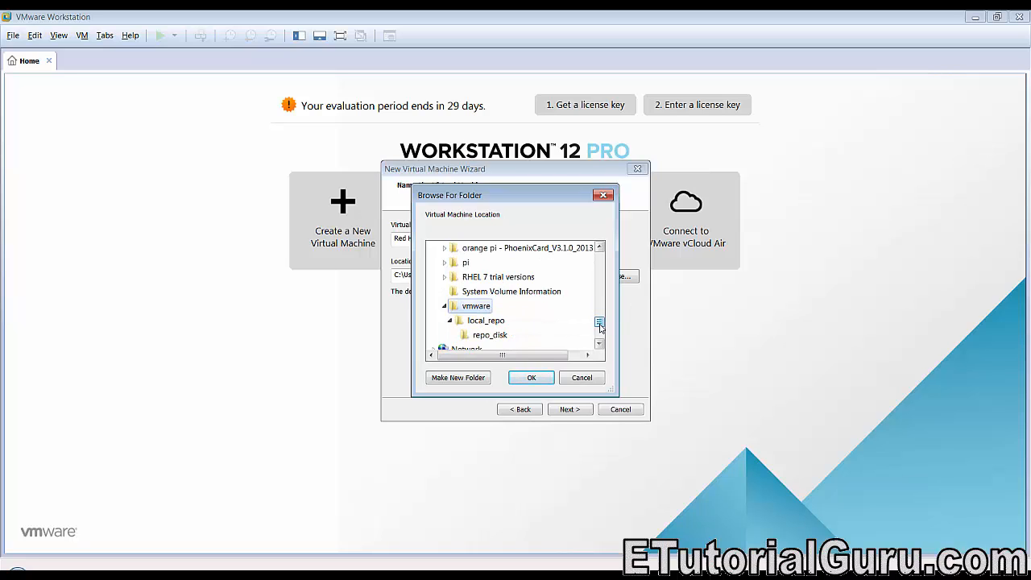
click(473, 377)
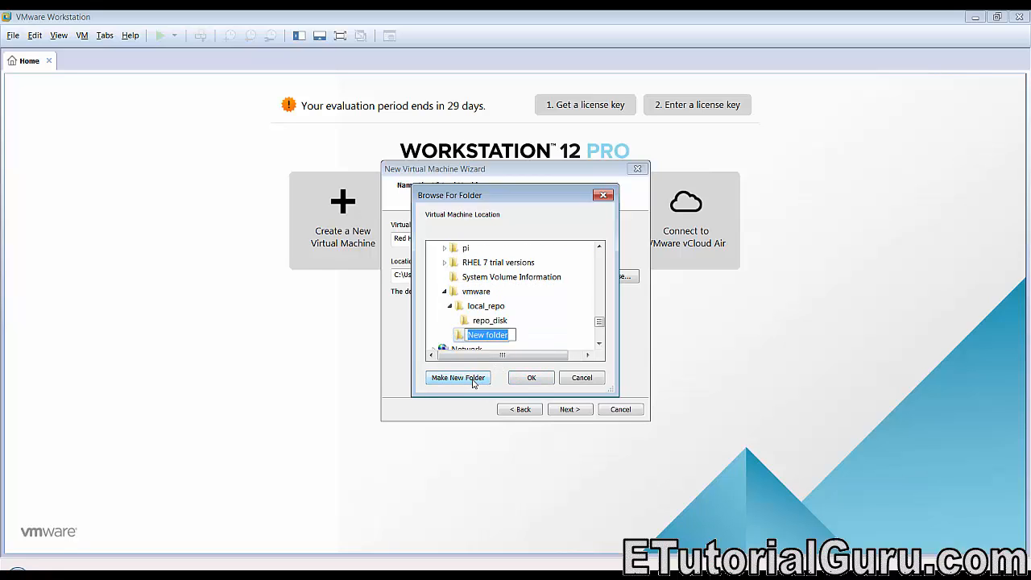
text(RHE)
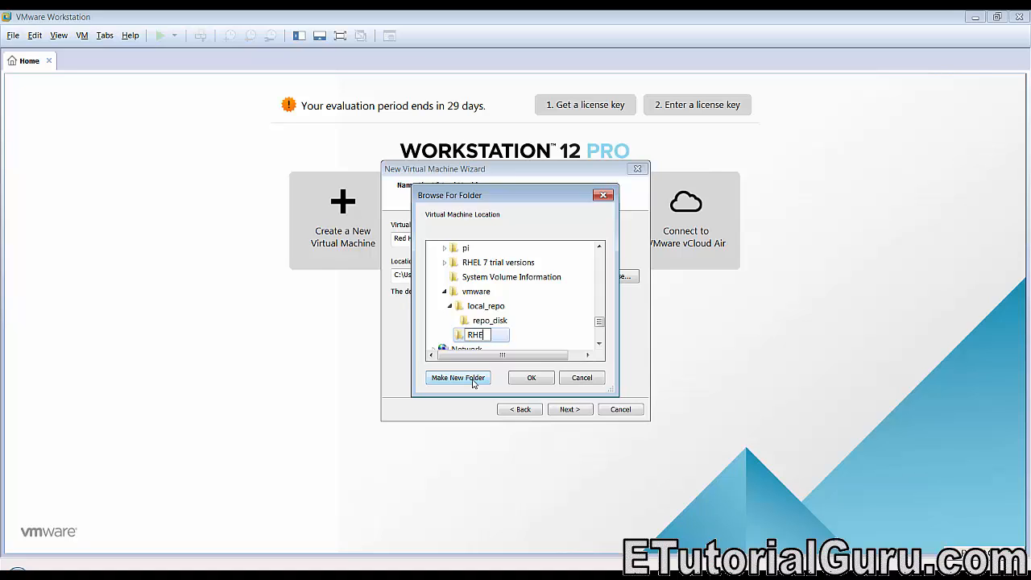
text(L-7-Trial)
click(526, 380)
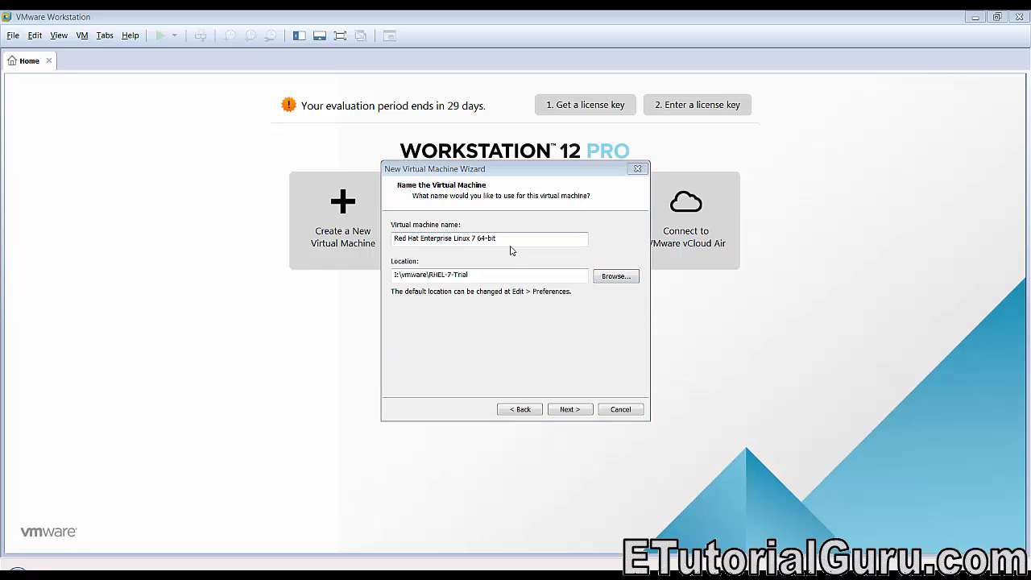
Name the virtual machine RHEL-7-Trial and accept the name and location
drag(510, 238, 387, 236)
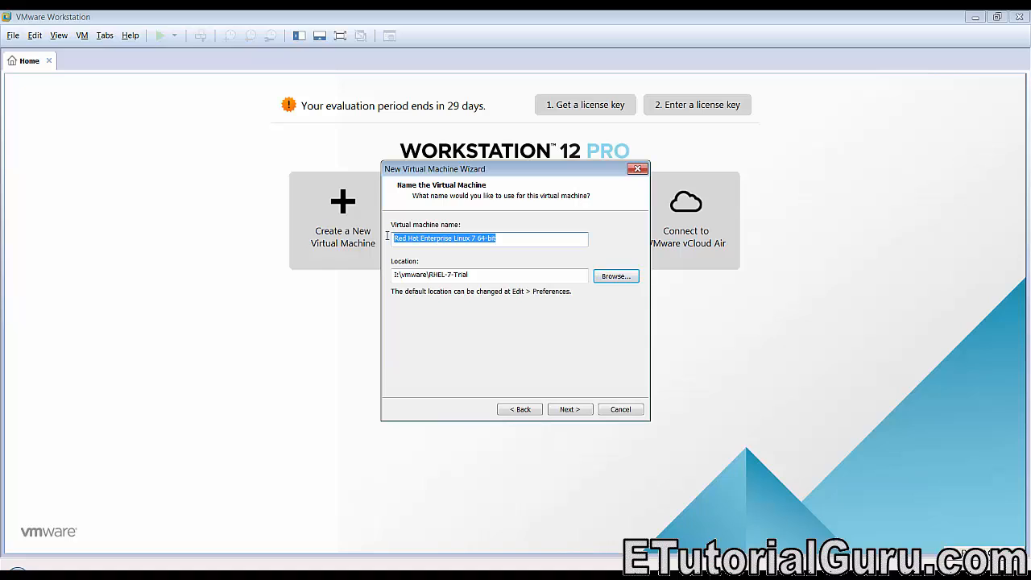
text(RHEL)
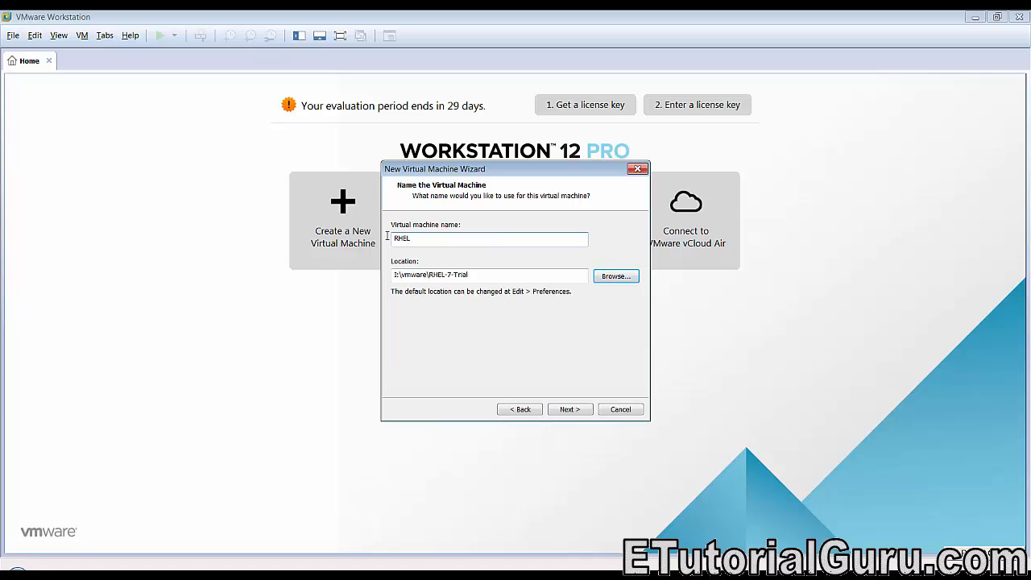
text(-7-Trial)
click(557, 410)
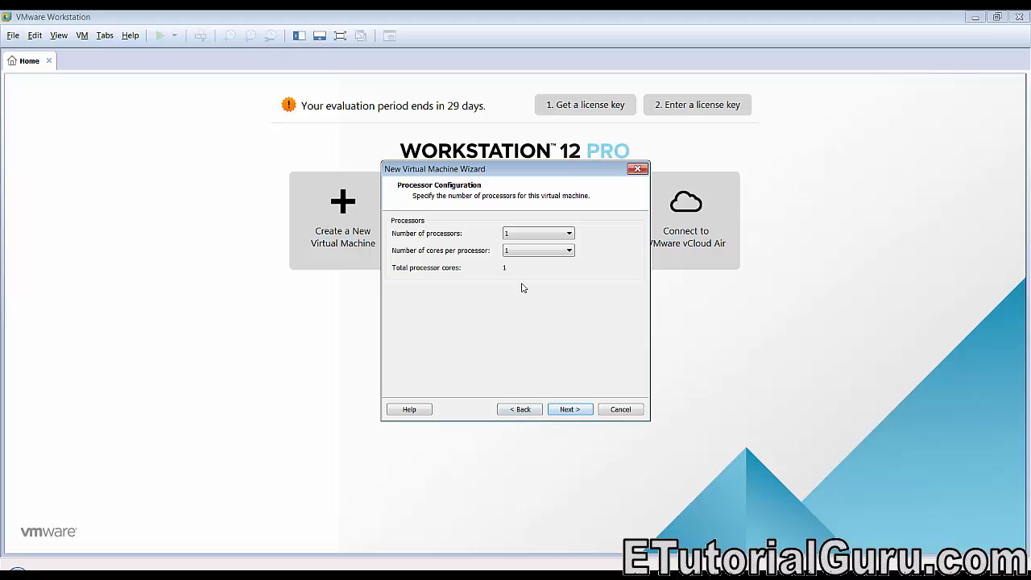
Configure the virtual machine with 1 processor and 2 cores per processor
click(535, 251)
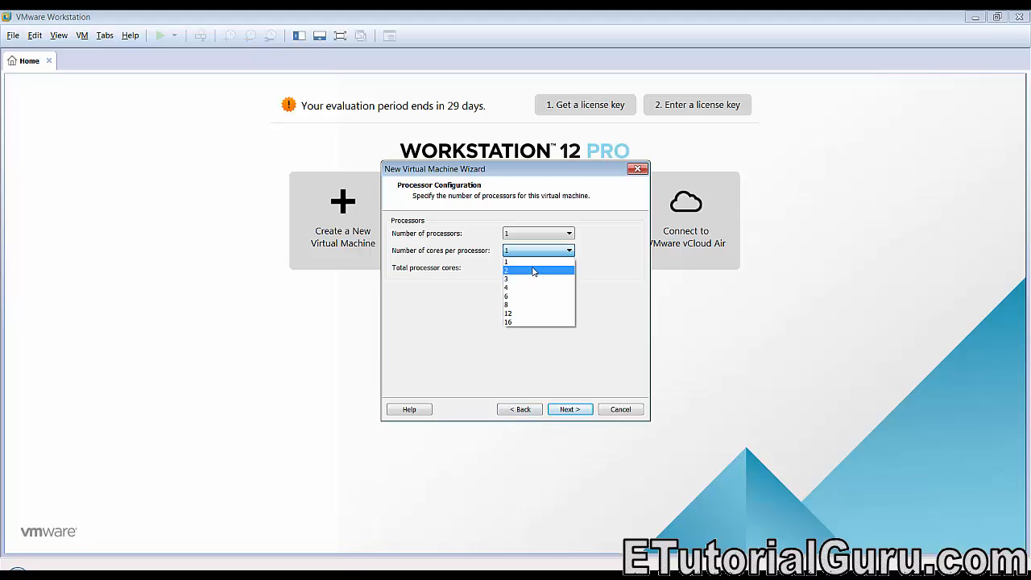
click(535, 270)
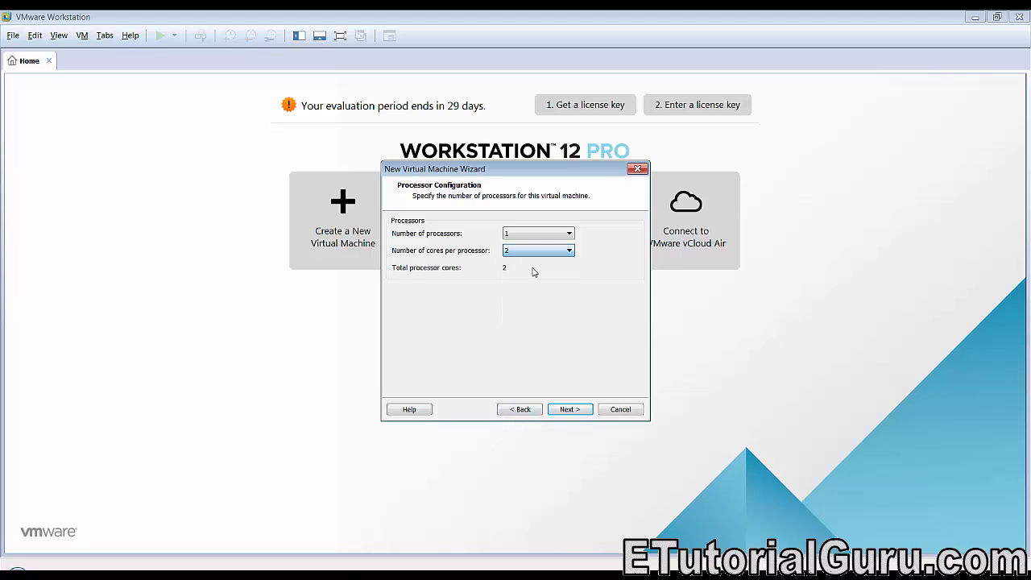
click(564, 412)
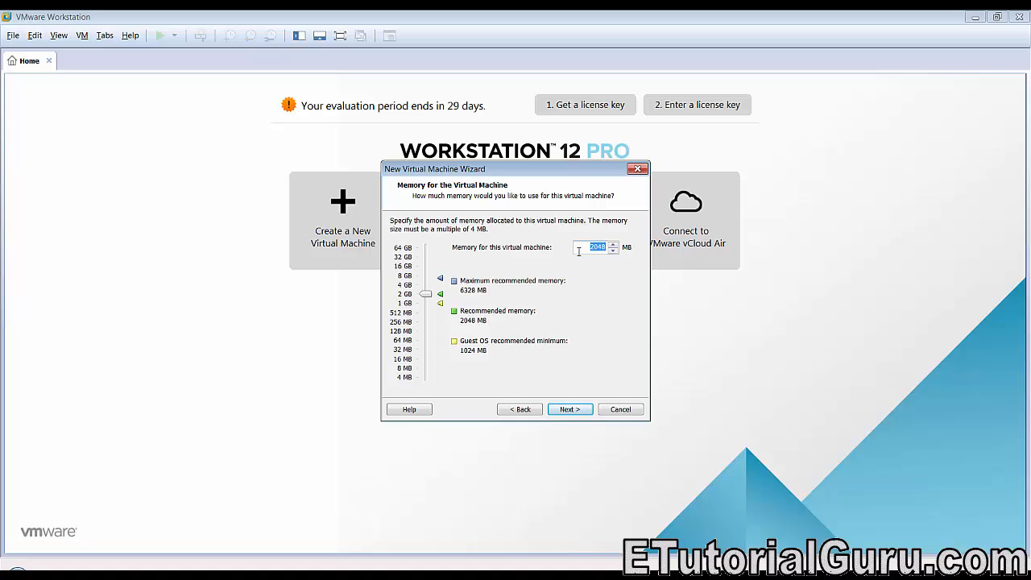
Accept 2048 MB of memory and choose bridged networking for the virtual machine
click(567, 409)
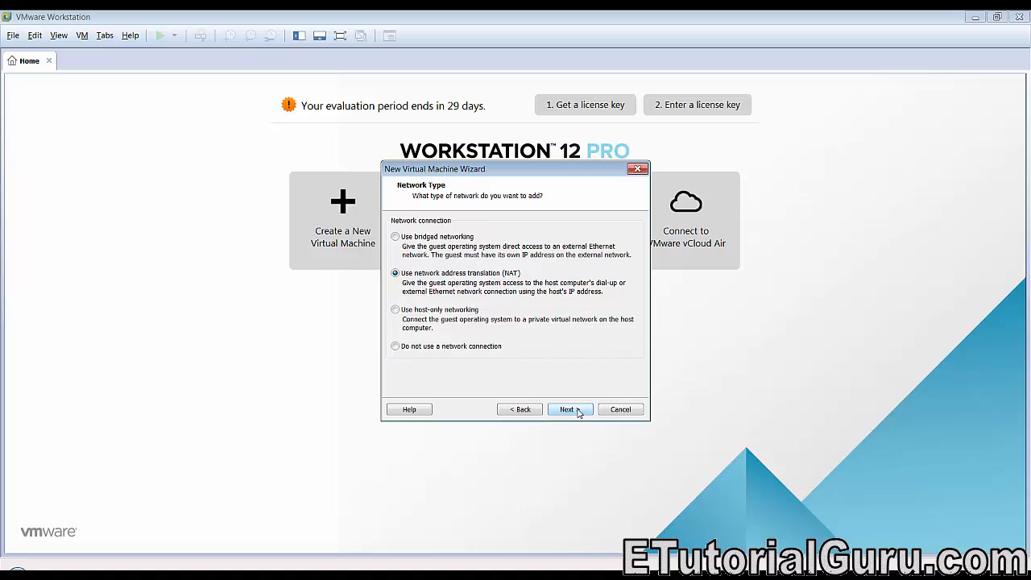
click(396, 240)
click(567, 409)
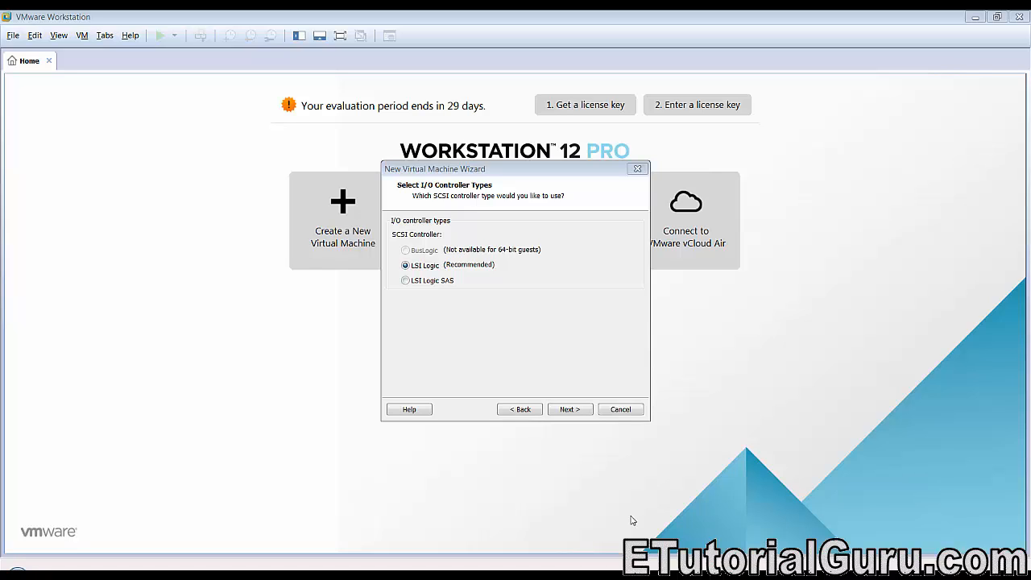
Accept the LSI Logic controller and the SCSI disk type, and choose to create a new virtual disk
click(573, 414)
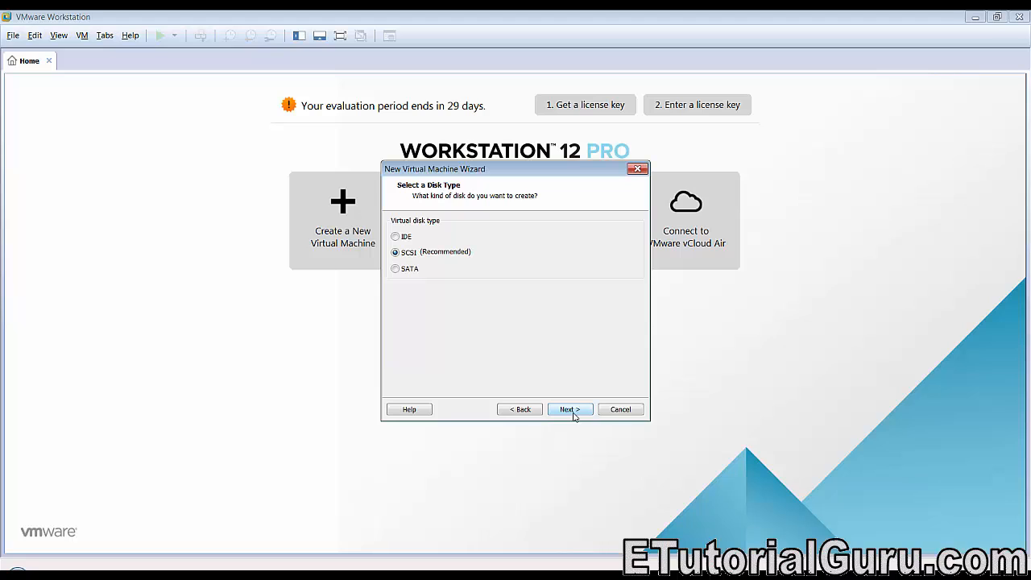
click(574, 412)
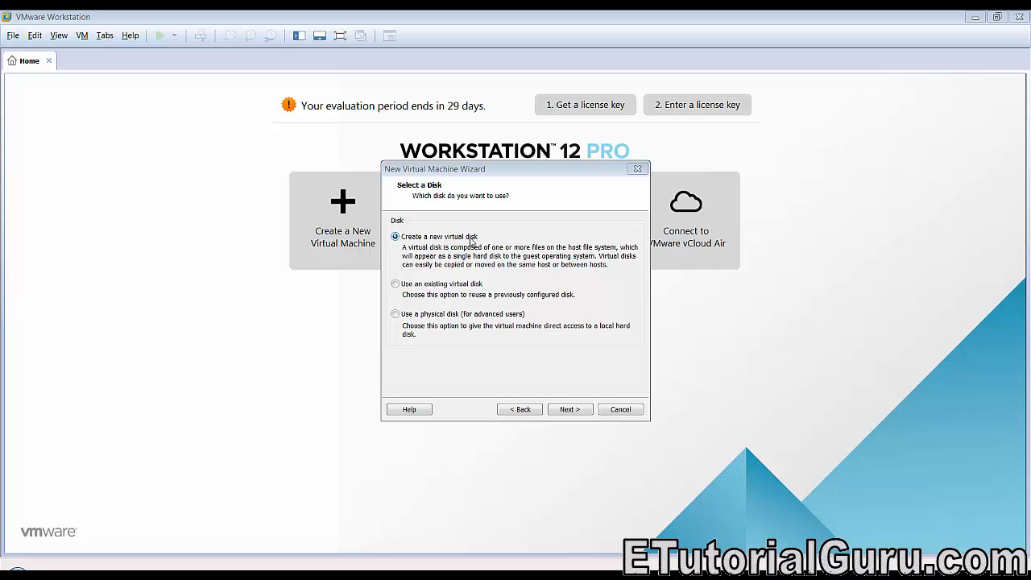
click(570, 410)
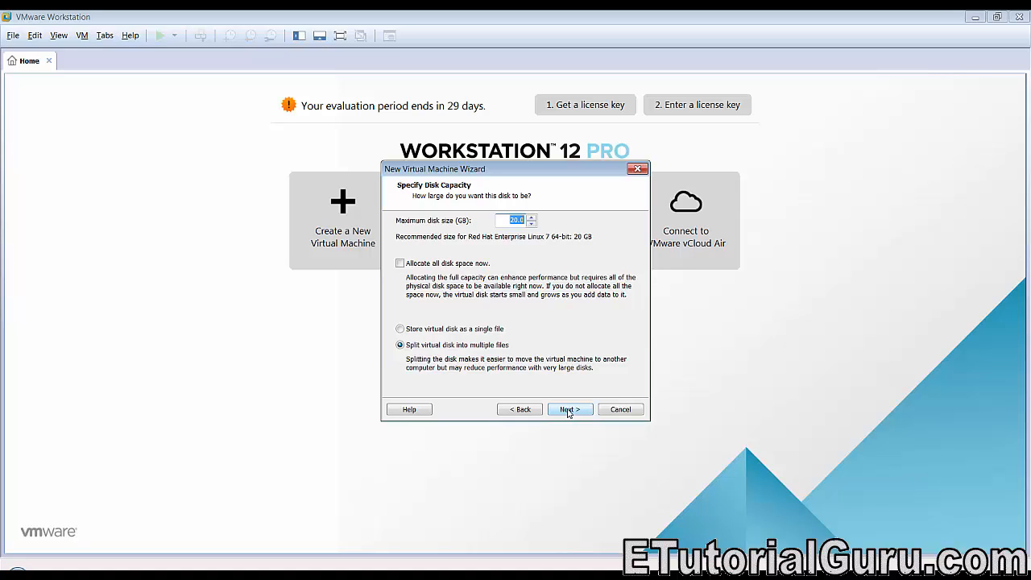
Store the 20 GB virtual disk as a single file named RHEL-7-Trial.vmdk and finish creating the virtual machine
click(400, 330)
click(569, 409)
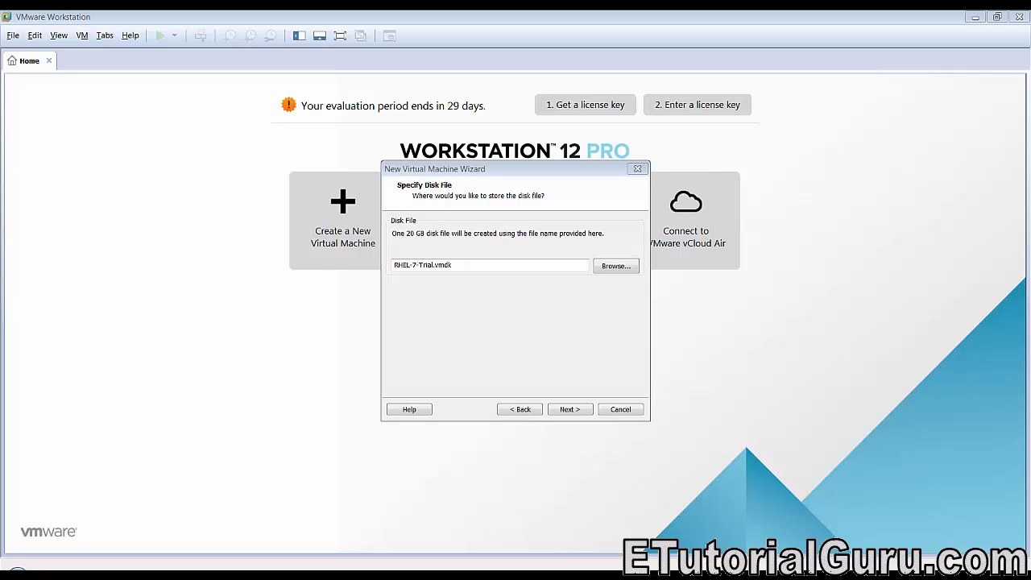
click(570, 409)
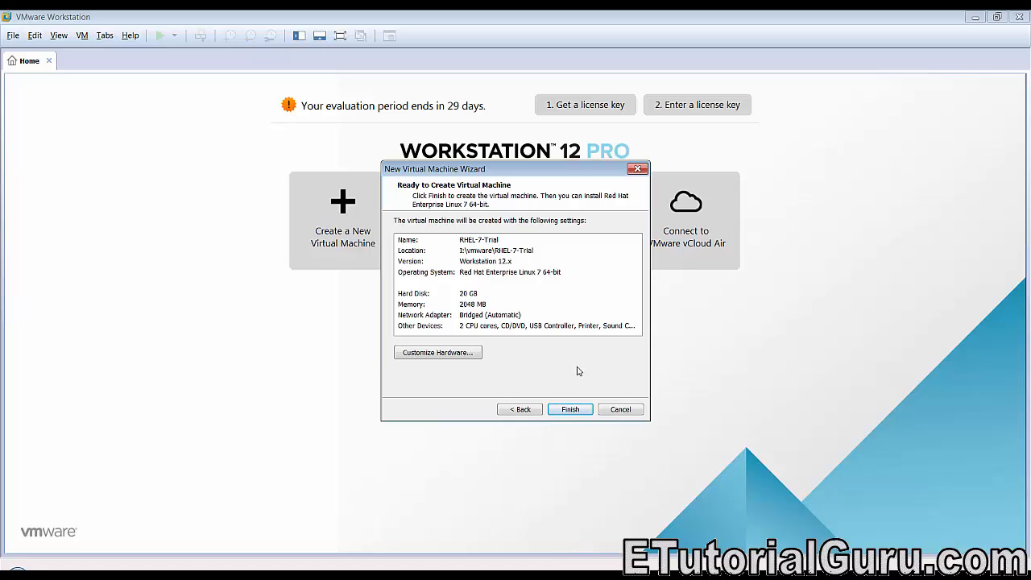
click(582, 410)
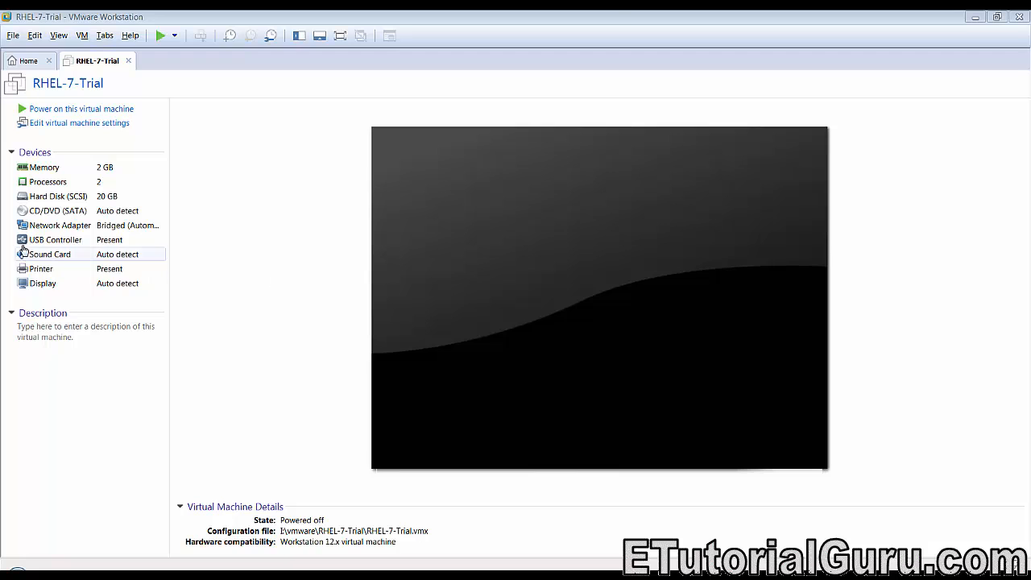
Connect the virtual machine's CD/DVD (SATA) drive to the ISO image rhel-server-7.3-x86_64-dvd.iso from the RHEL 7 trial versions\7.3 folder
click(51, 213)
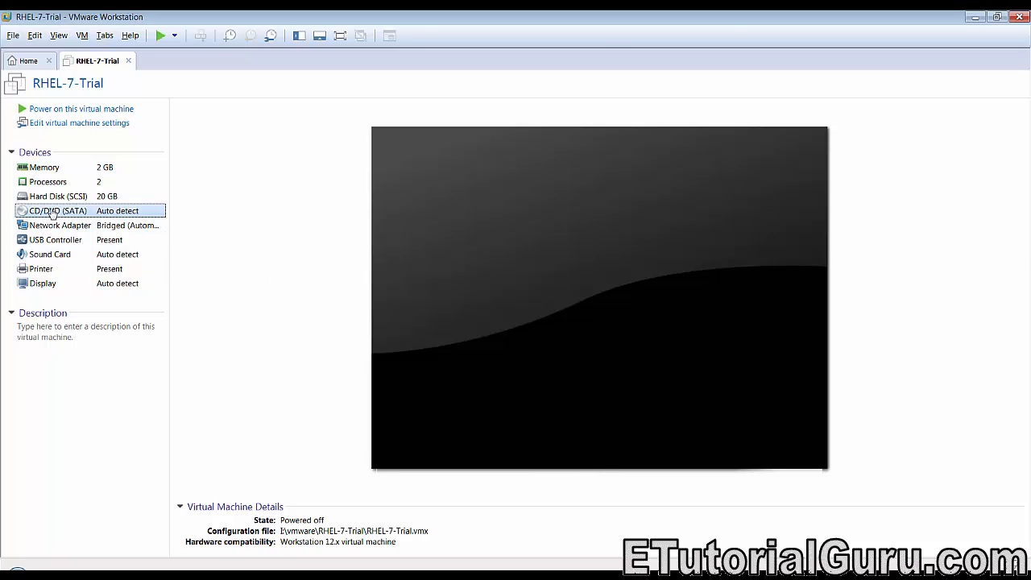
double_click(52, 213)
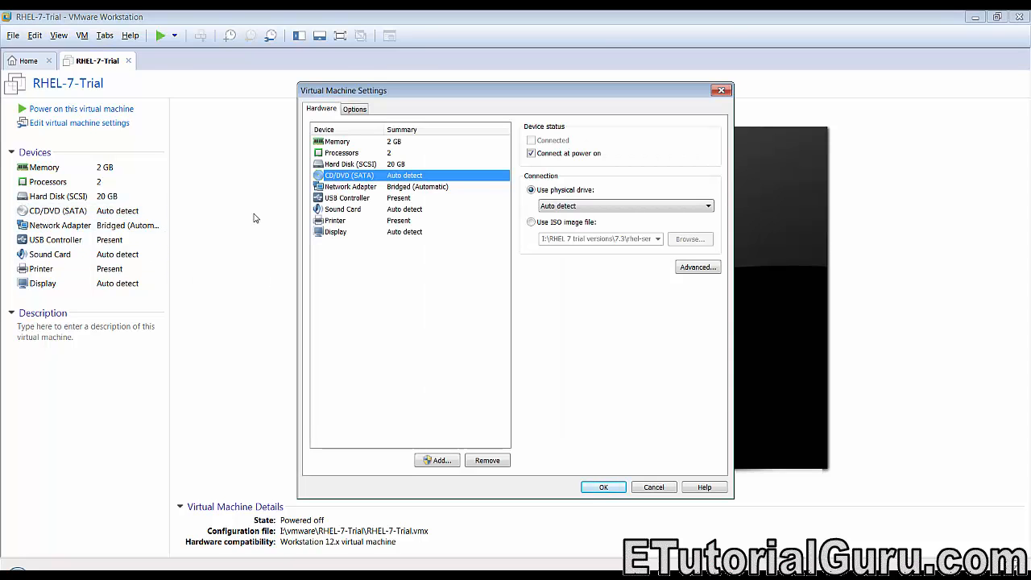
click(531, 223)
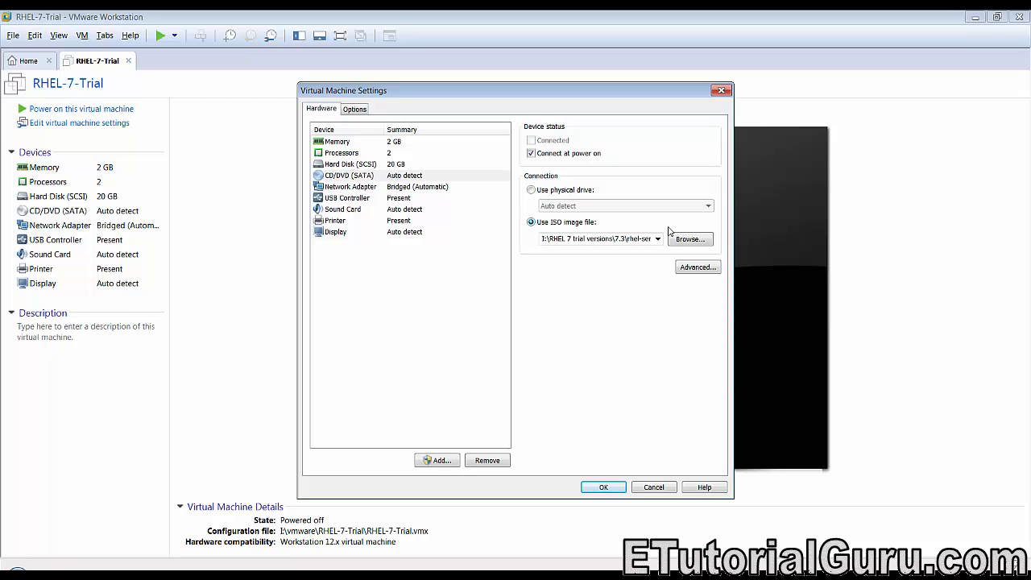
click(690, 239)
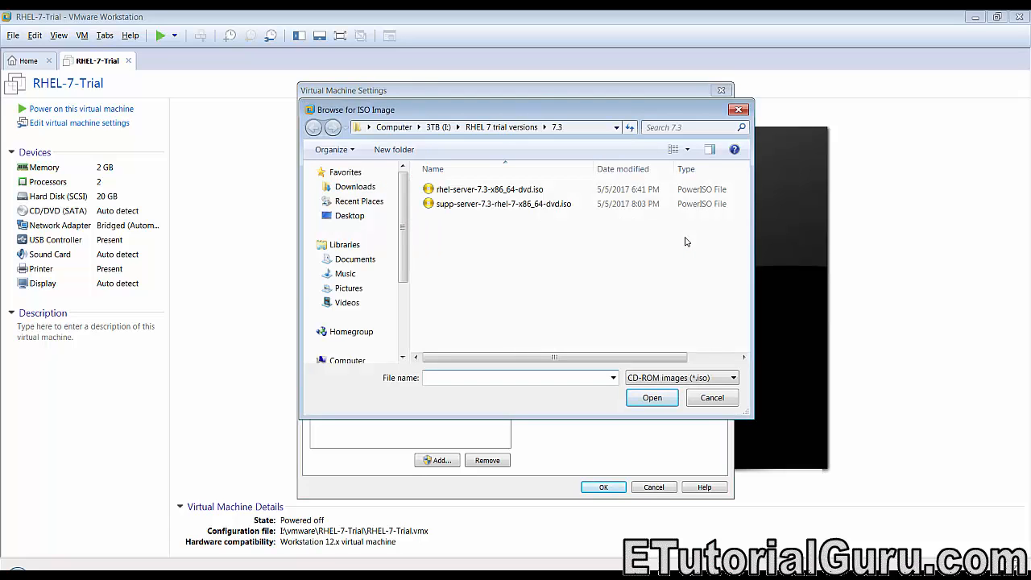
click(522, 190)
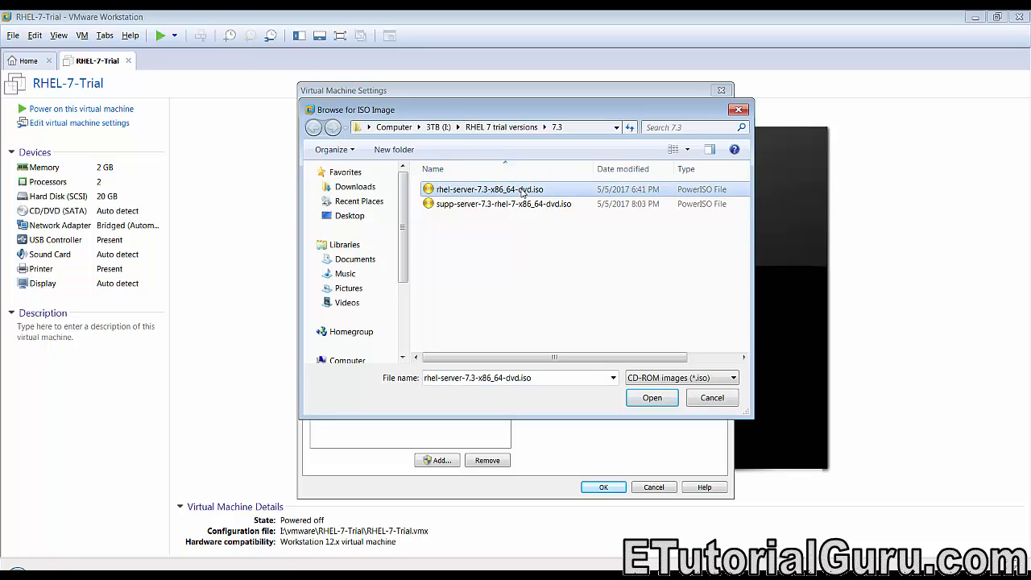
click(642, 398)
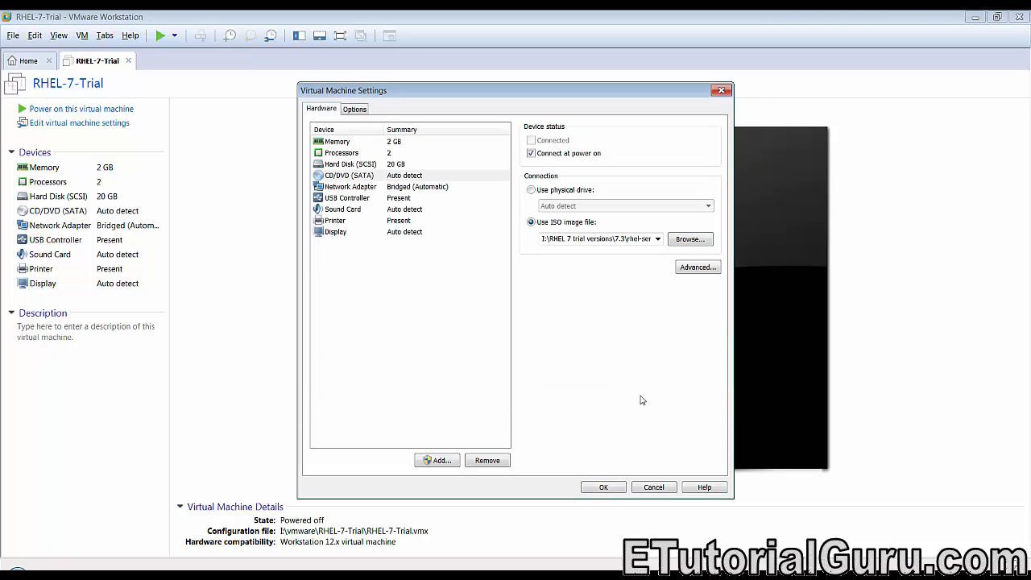
click(603, 488)
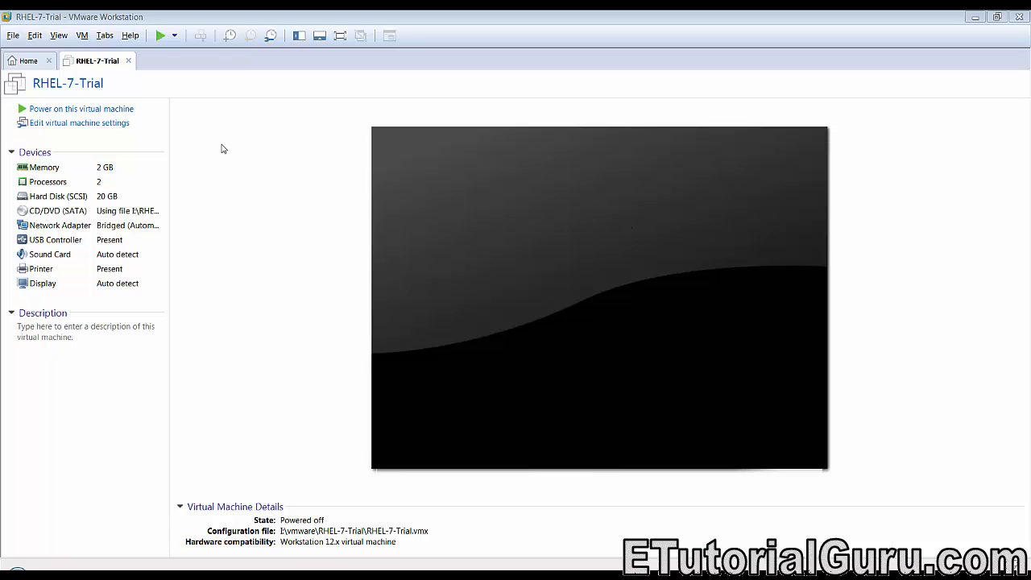
Power on the virtual machine and start "Install Red Hat Enterprise Linux 7.3" from the boot menu
click(108, 115)
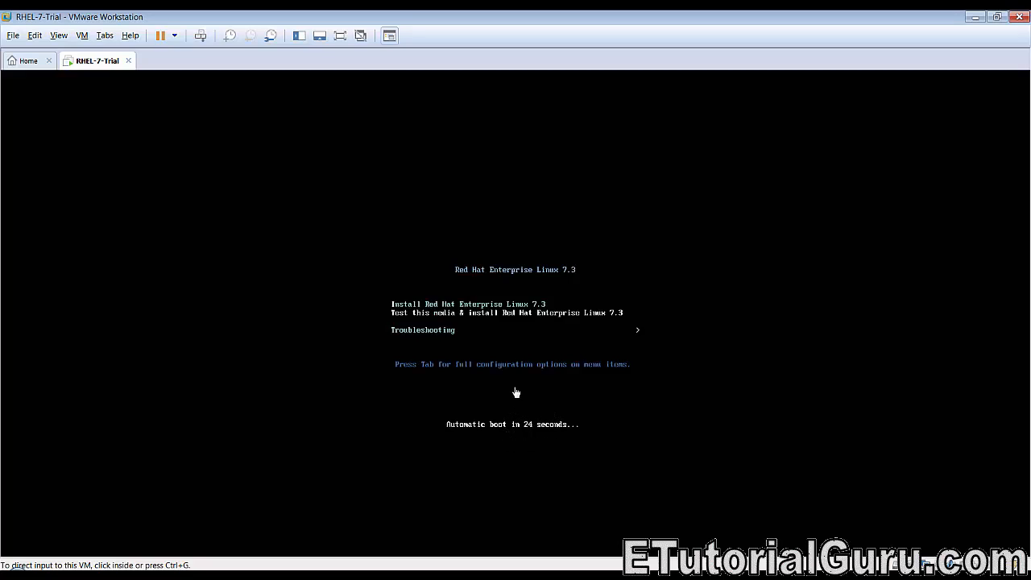
click(508, 345)
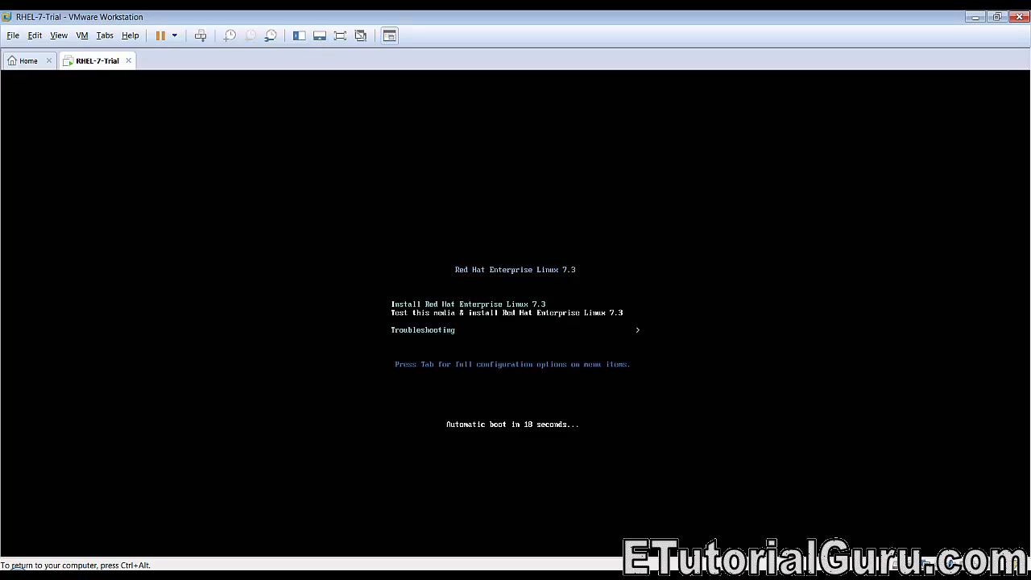
key(Down)
key(Up)
key(Up)
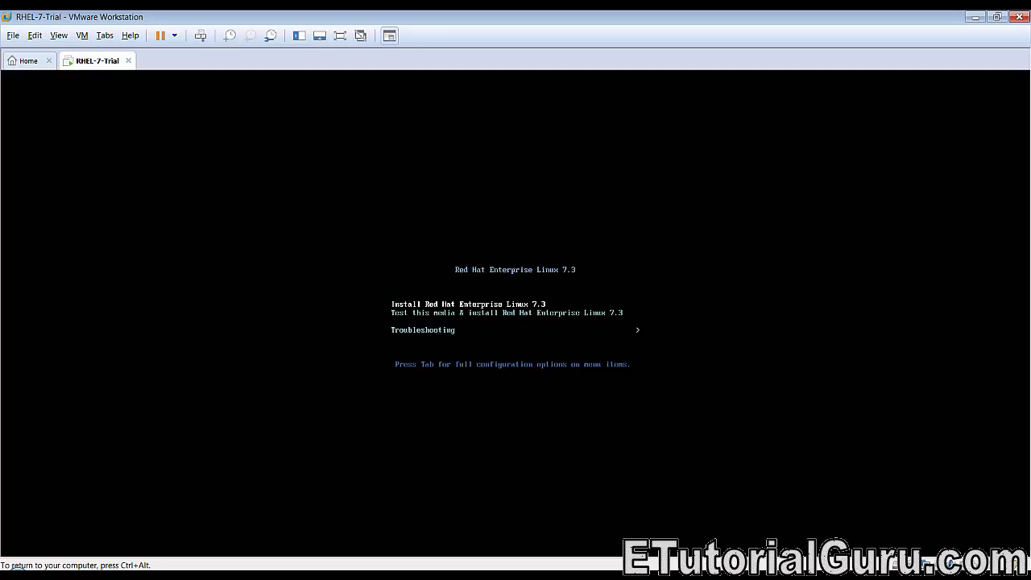
key(Return)
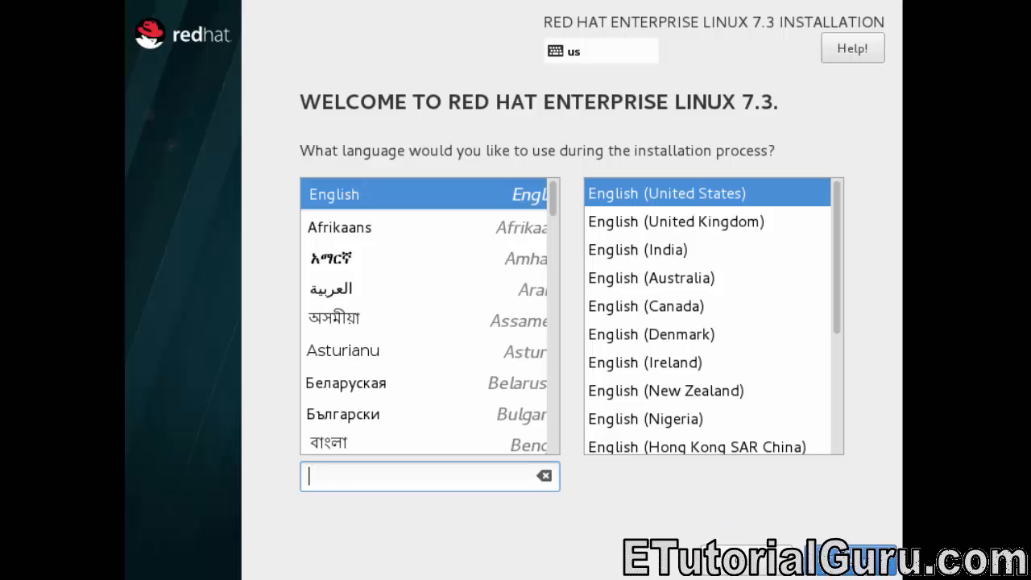
Accept English (United States) as the installation language and continue to the installation summary
click(855, 560)
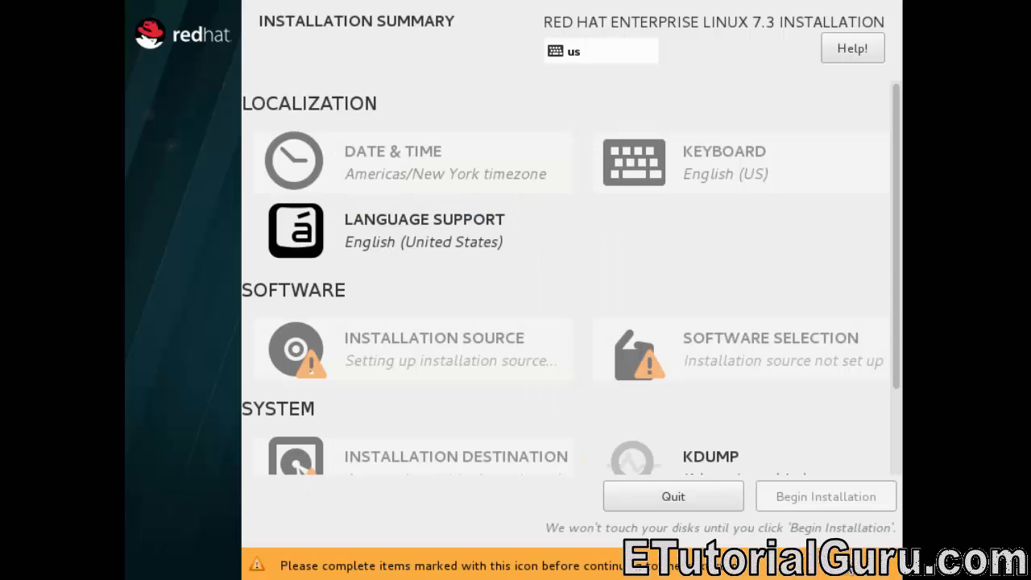
scroll(899, 400, down, 3)
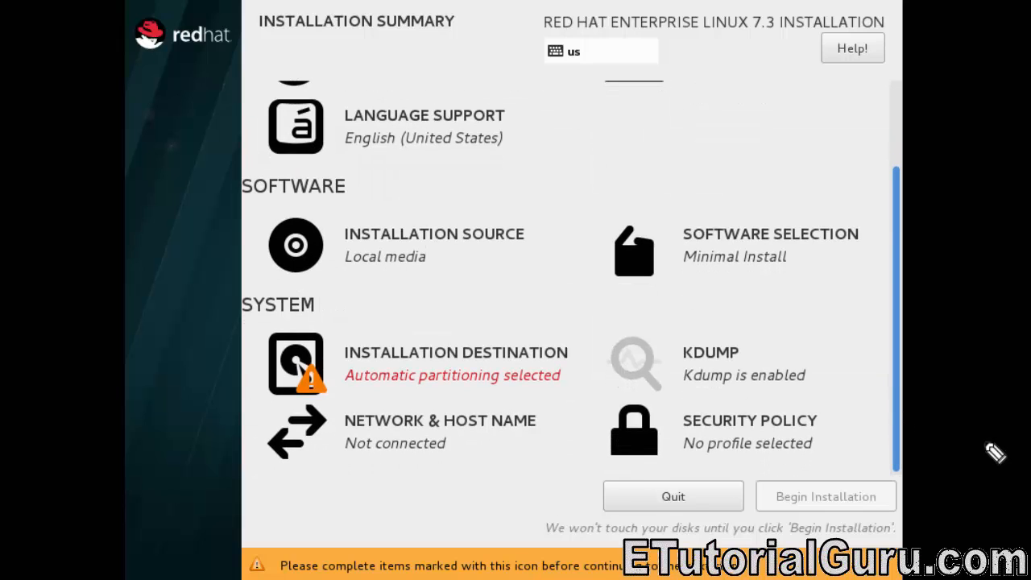
mouse_move(867, 464)
mouse_down()
mouse_move(926, 465)
mouse_move(919, 516)
mouse_move(875, 520)
mouse_up()
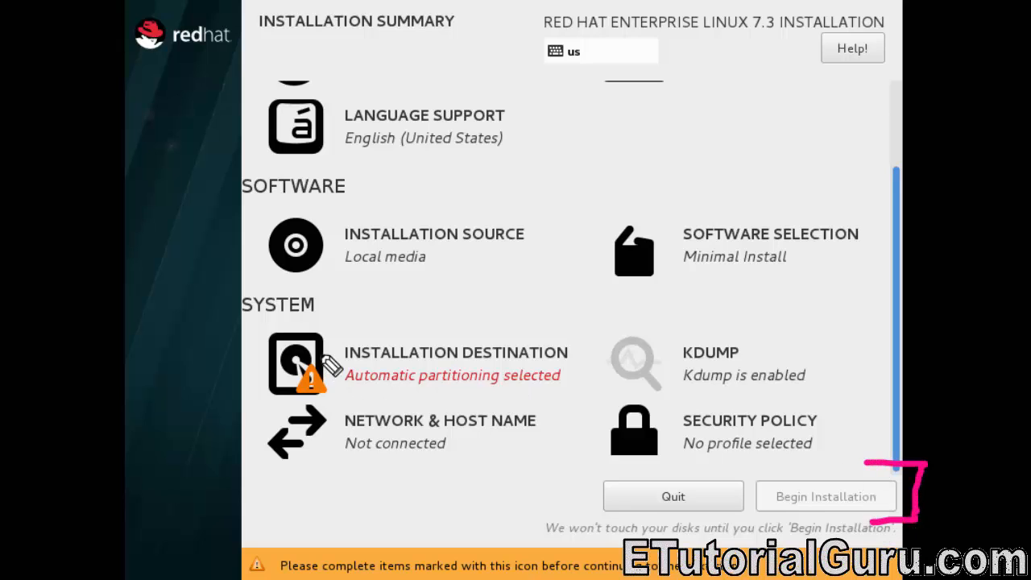
mouse_move(314, 354)
mouse_down()
mouse_move(277, 400)
mouse_move(330, 406)
mouse_move(345, 376)
mouse_move(326, 354)
mouse_up()
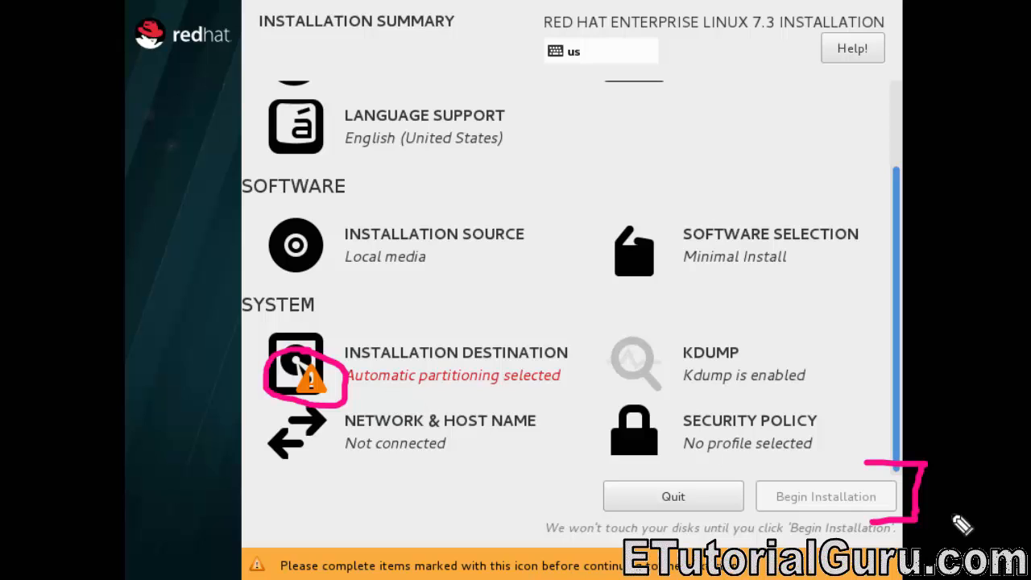
mouse_move(895, 496)
mouse_down()
mouse_move(880, 496)
mouse_move(930, 489)
mouse_up()
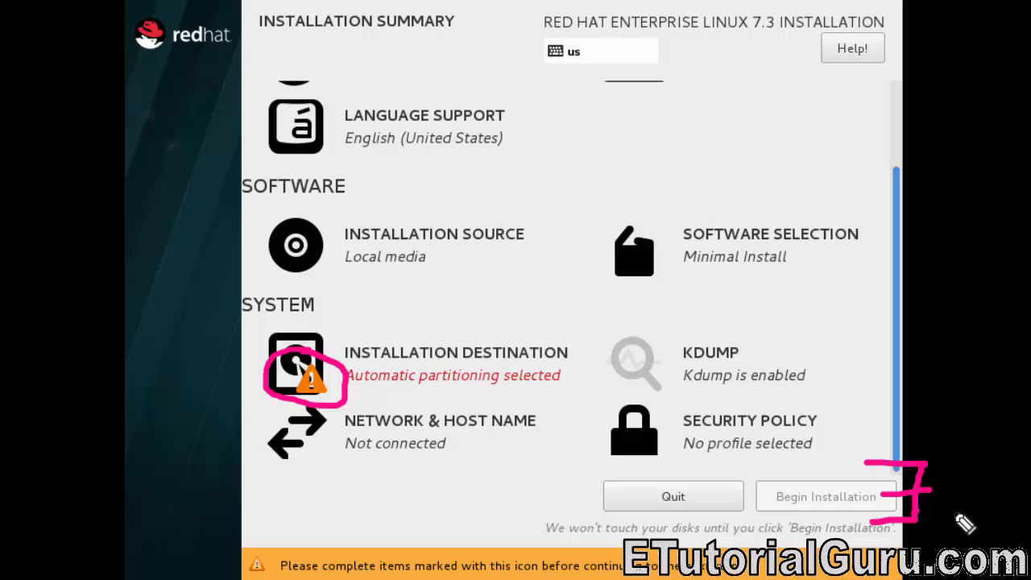
key(Escape)
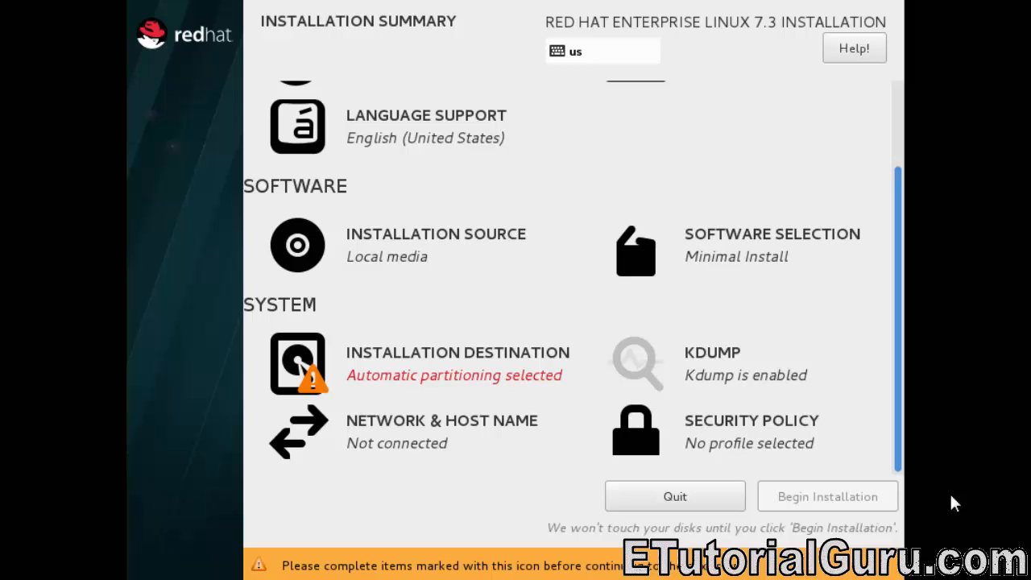
Open the network and host name settings and turn on the Ethernet (ens33) connection
click(442, 434)
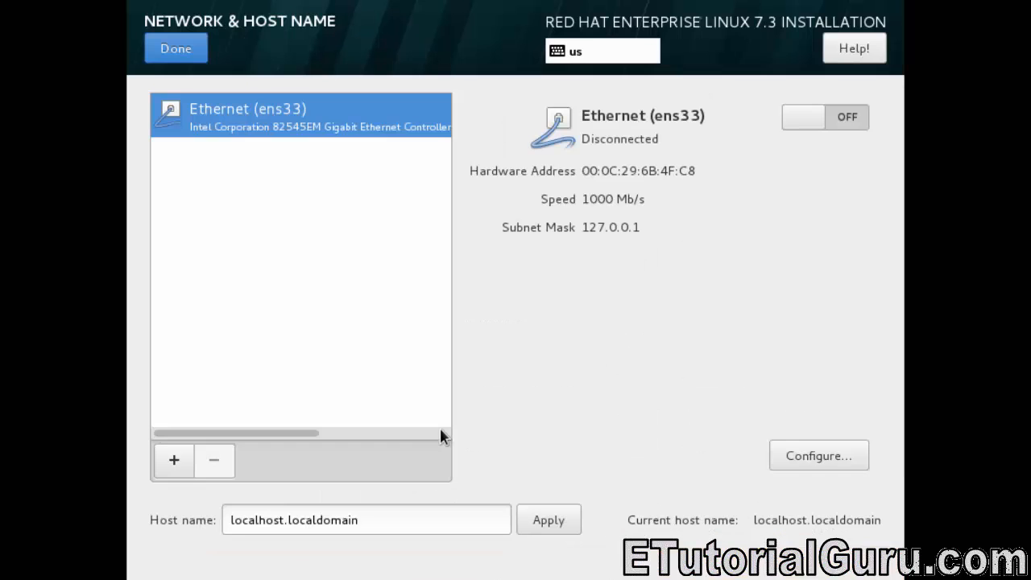
click(808, 116)
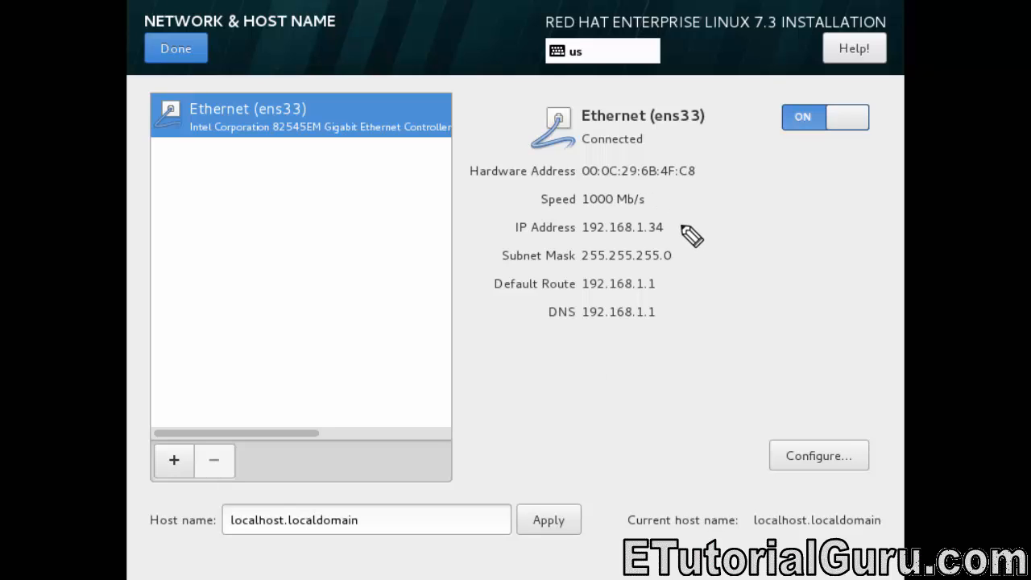
drag(676, 228, 734, 215)
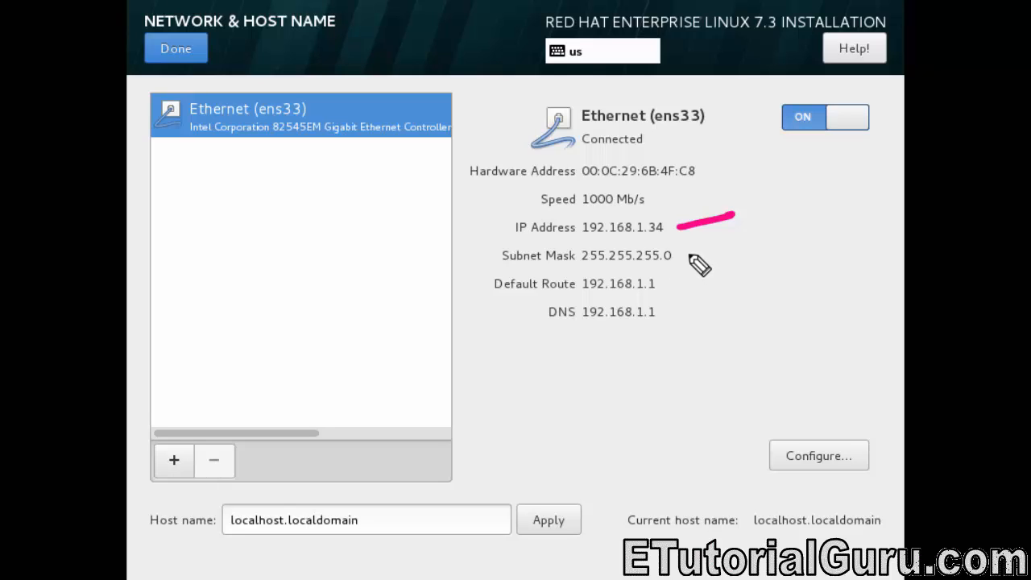
drag(681, 254, 732, 244)
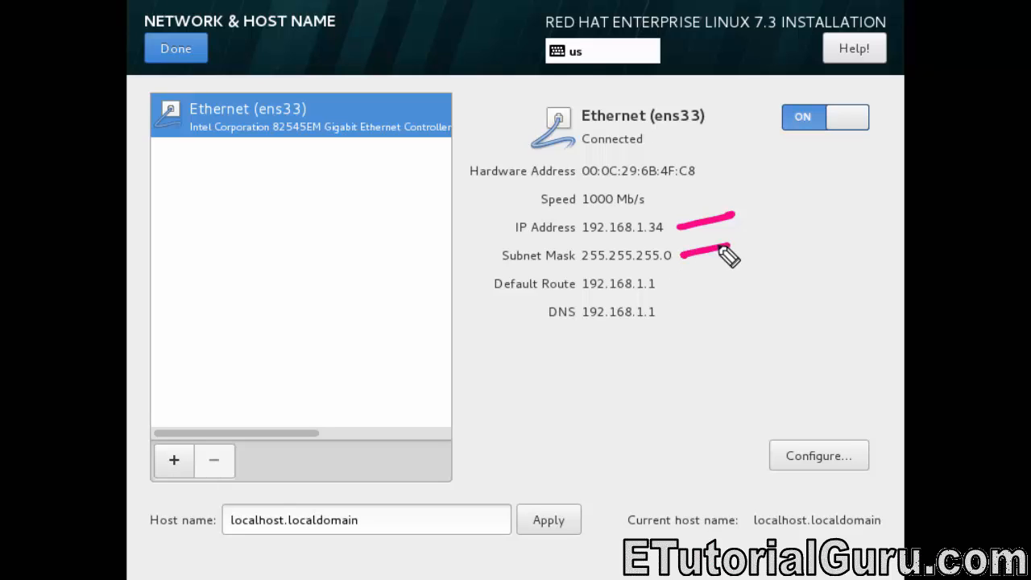
click(669, 285)
drag(670, 285, 726, 274)
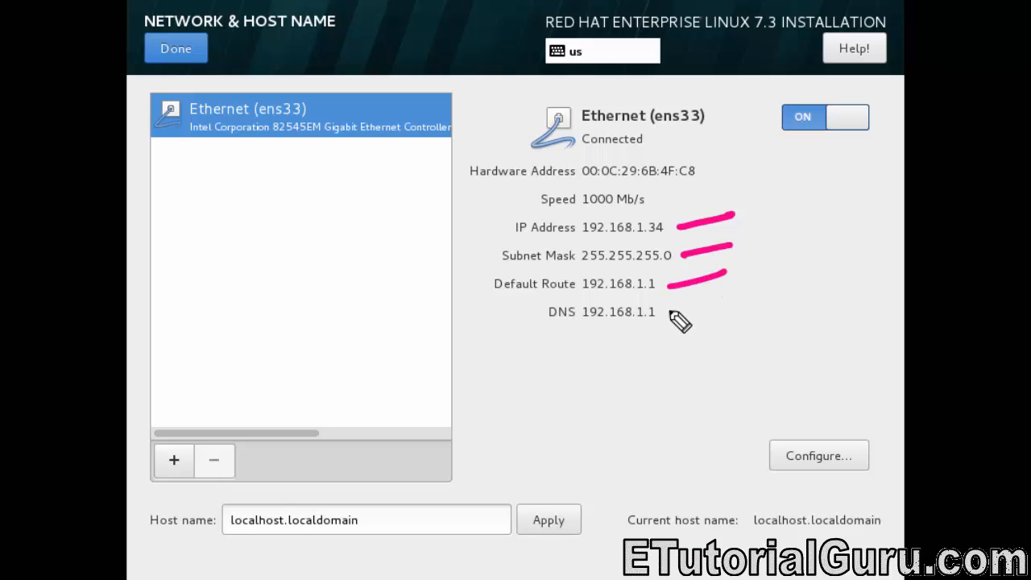
click(670, 314)
drag(671, 314, 727, 305)
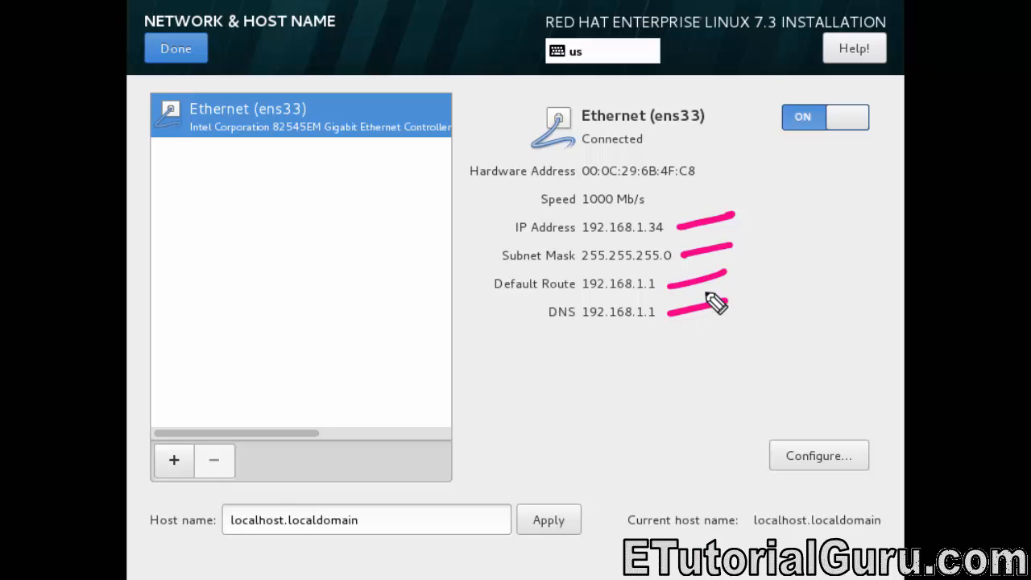
key(Escape)
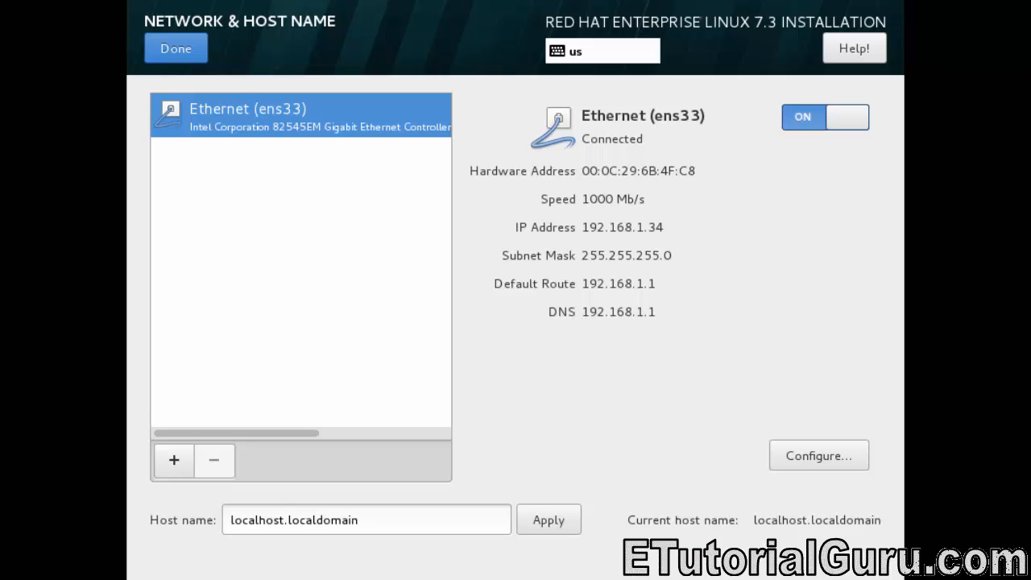
Set the host name to test1.etutorialguru.com and apply it
click(396, 520)
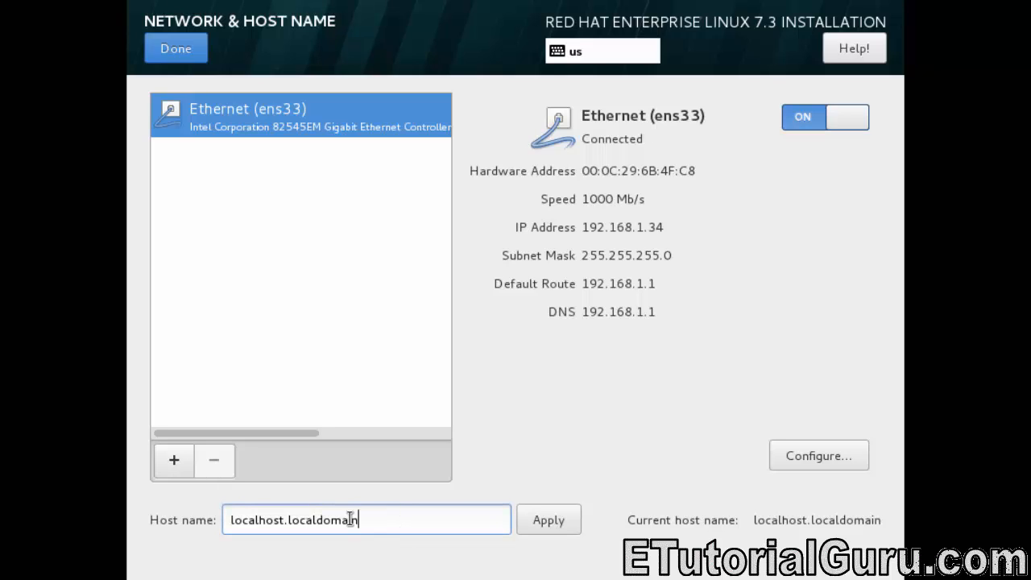
drag(350, 520, 189, 513)
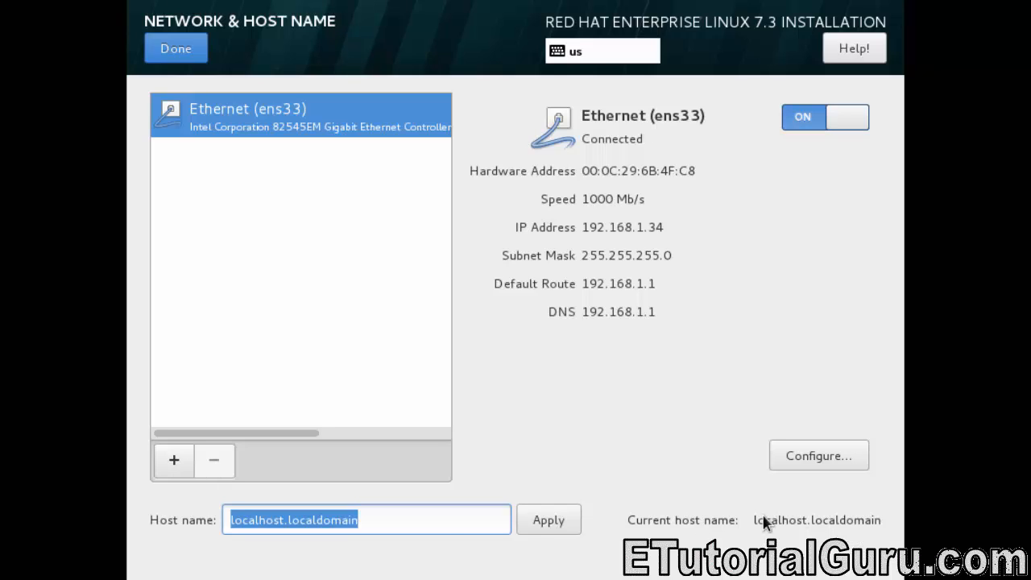
drag(437, 527, 127, 519)
text(test1.)
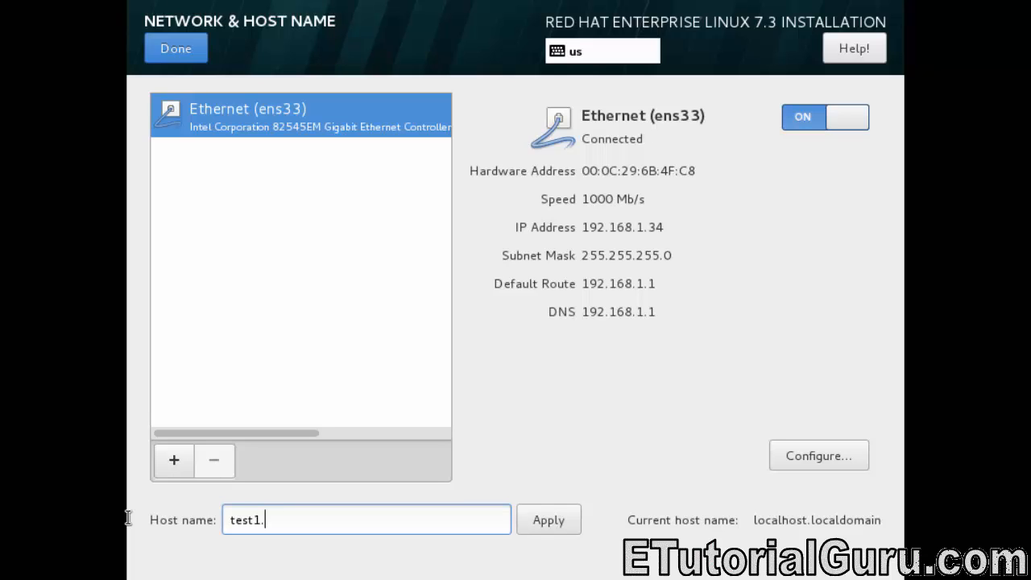
text(etutorialguru.com)
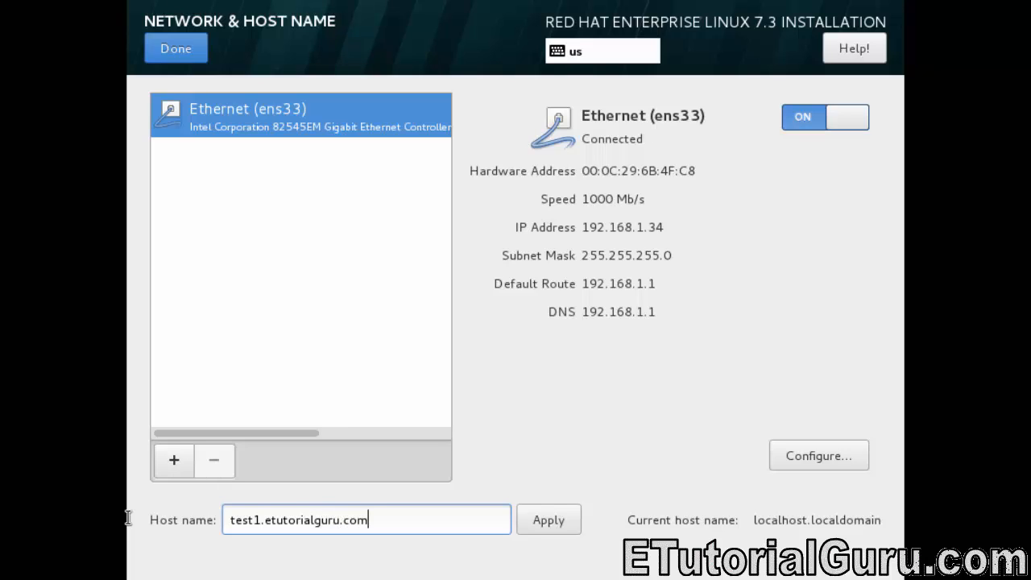
key(ctrl+a)
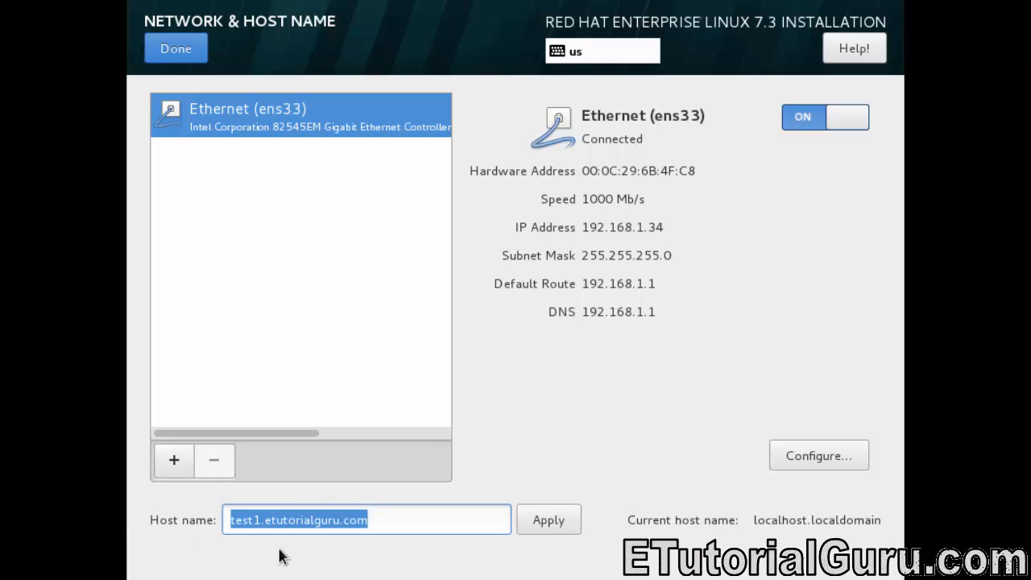
click(551, 520)
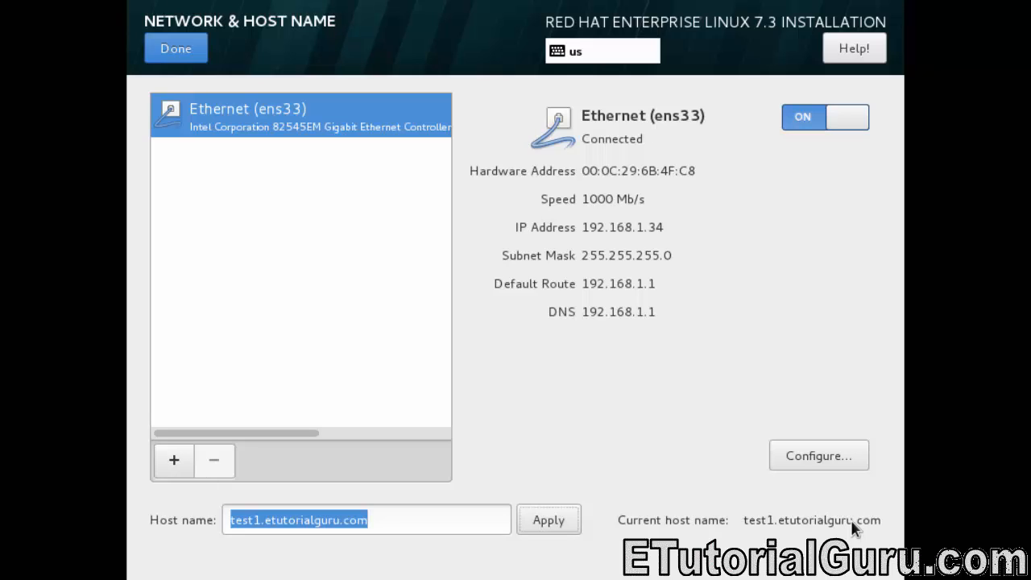
Open the ens33 connection's configuration and set its IPv4 method to Manual
click(855, 455)
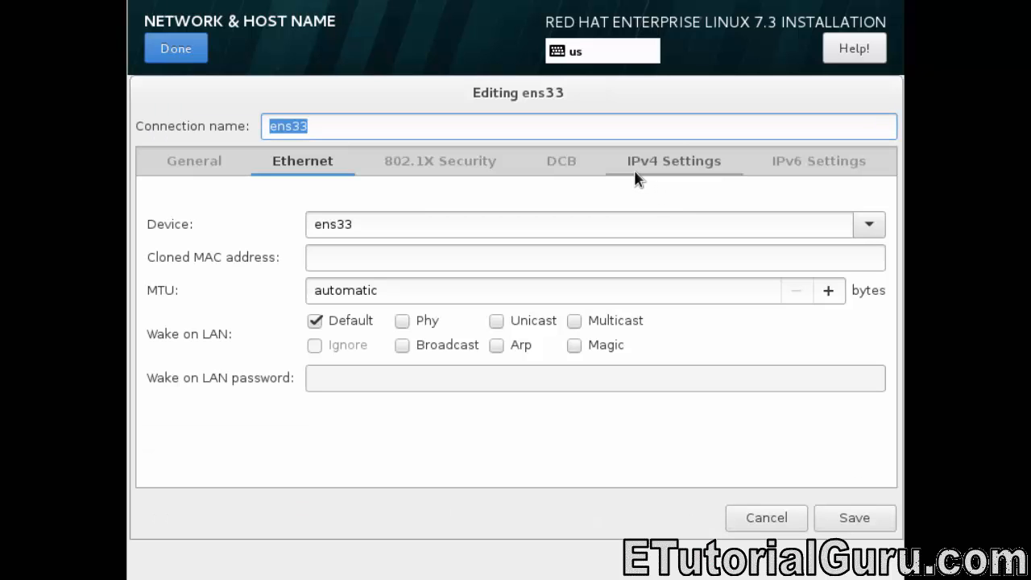
click(660, 167)
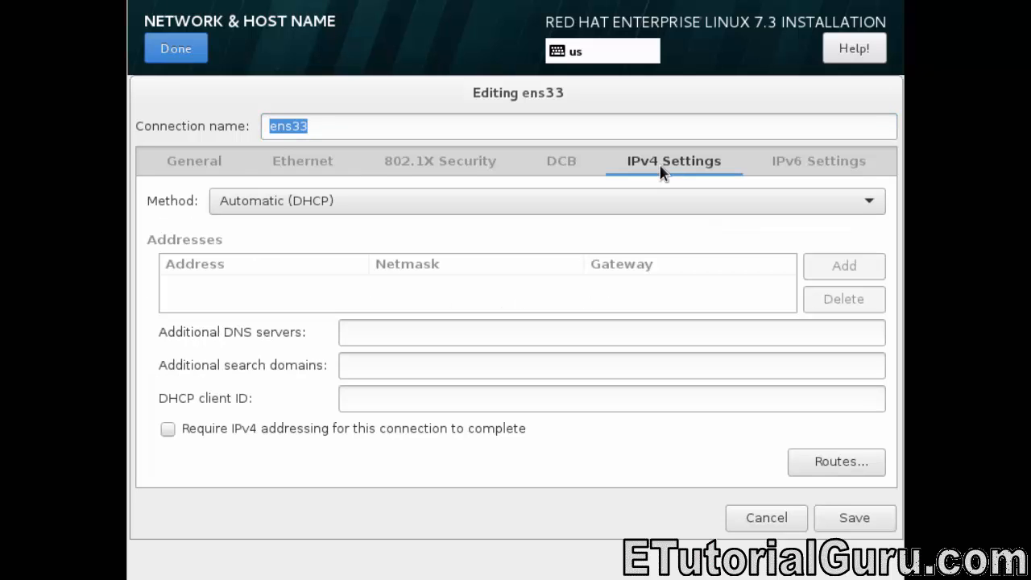
click(659, 201)
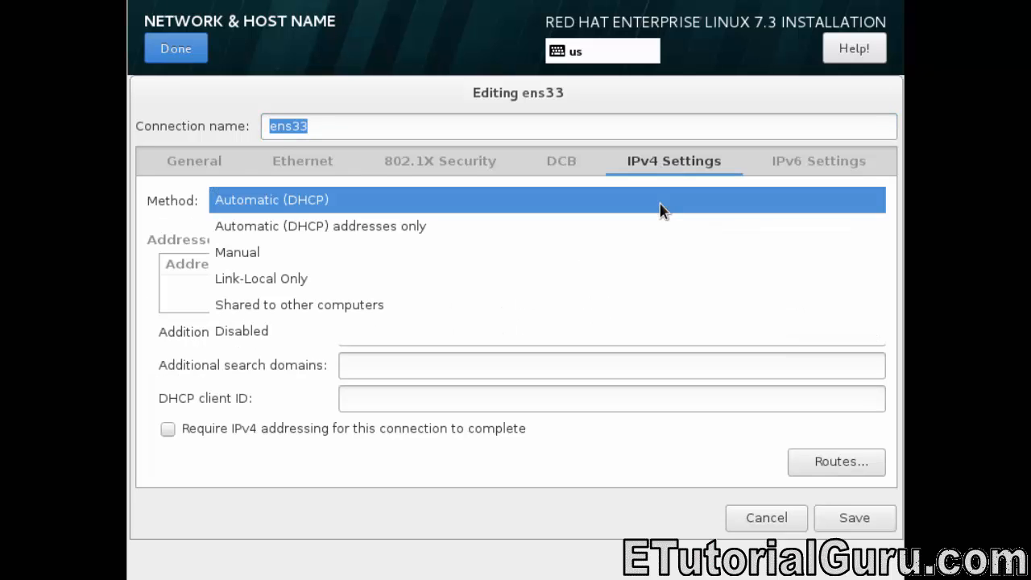
click(604, 252)
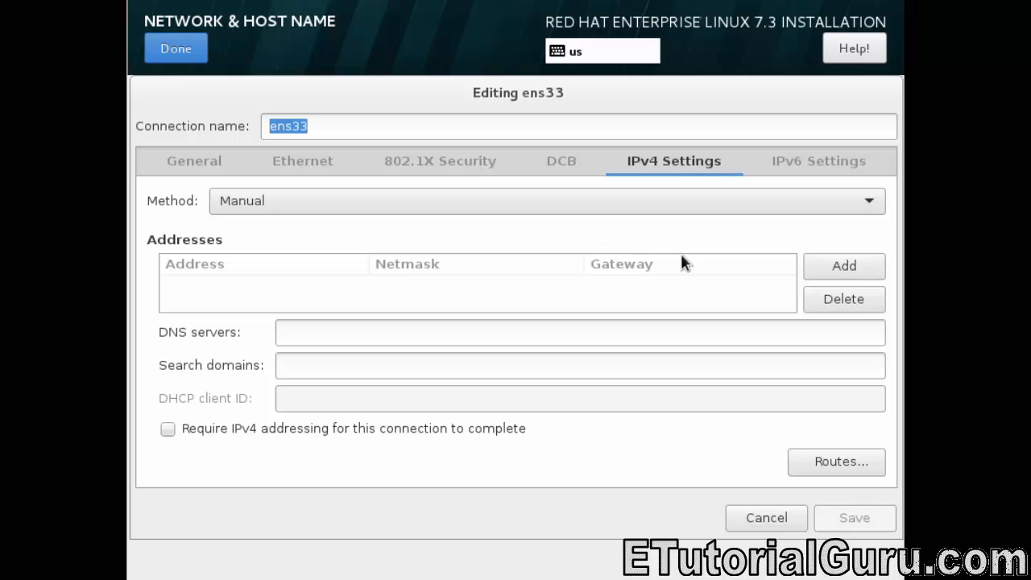
Add the static IPv4 address 192.168.1.34 with netmask 24 and gateway 192.168.1.1
click(822, 268)
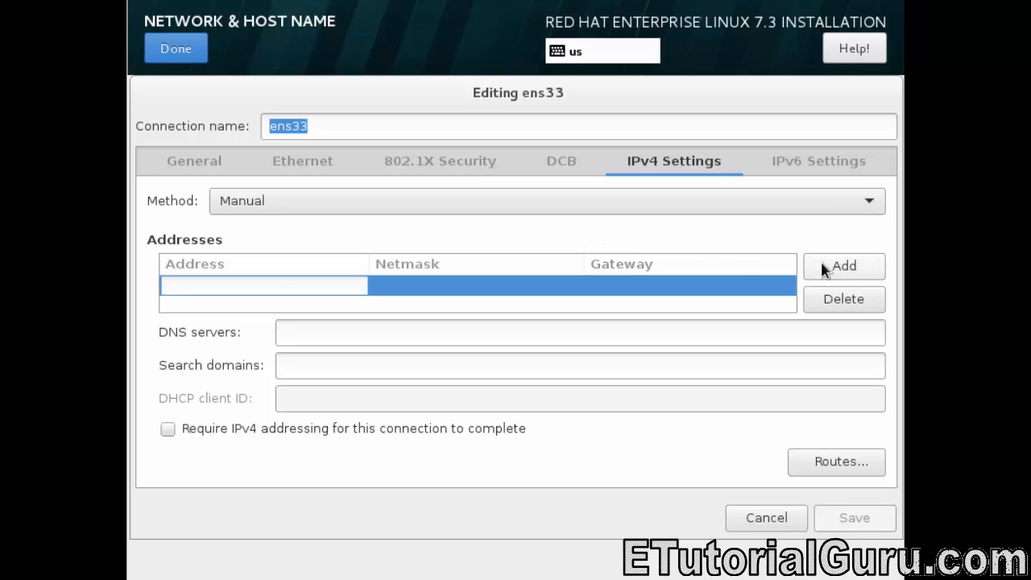
click(255, 289)
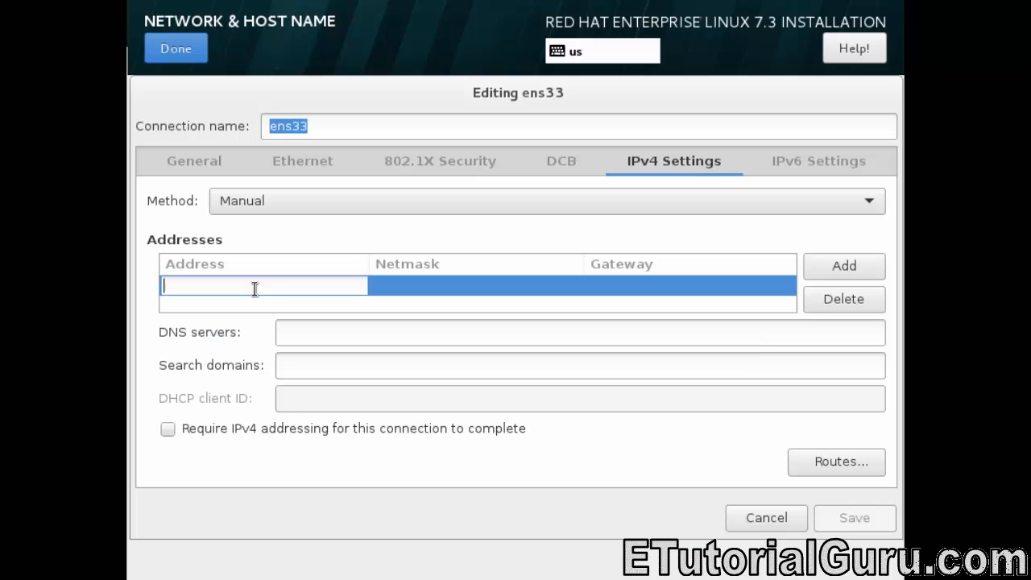
text(192.)
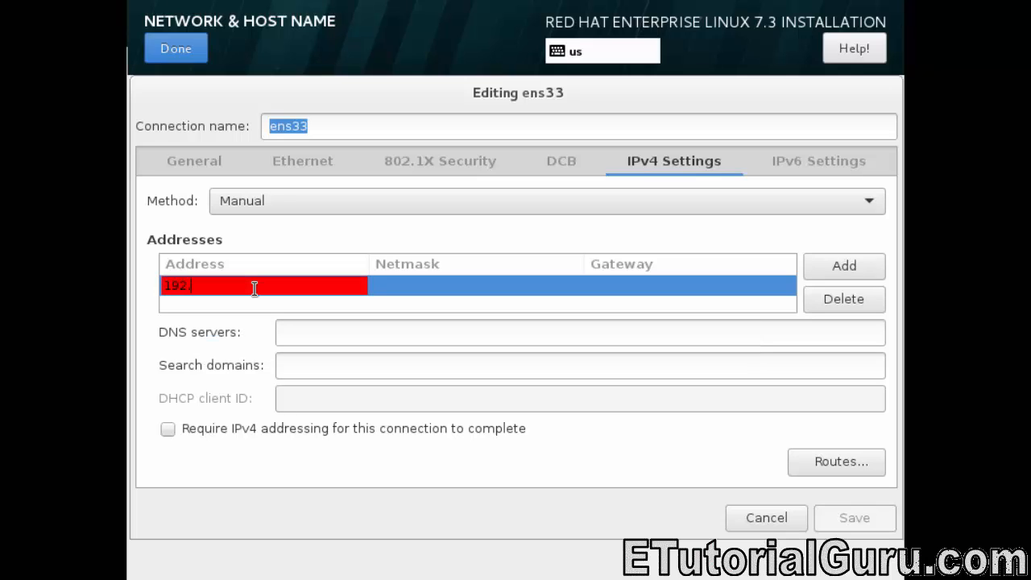
text(168.1.34)
key(Tab)
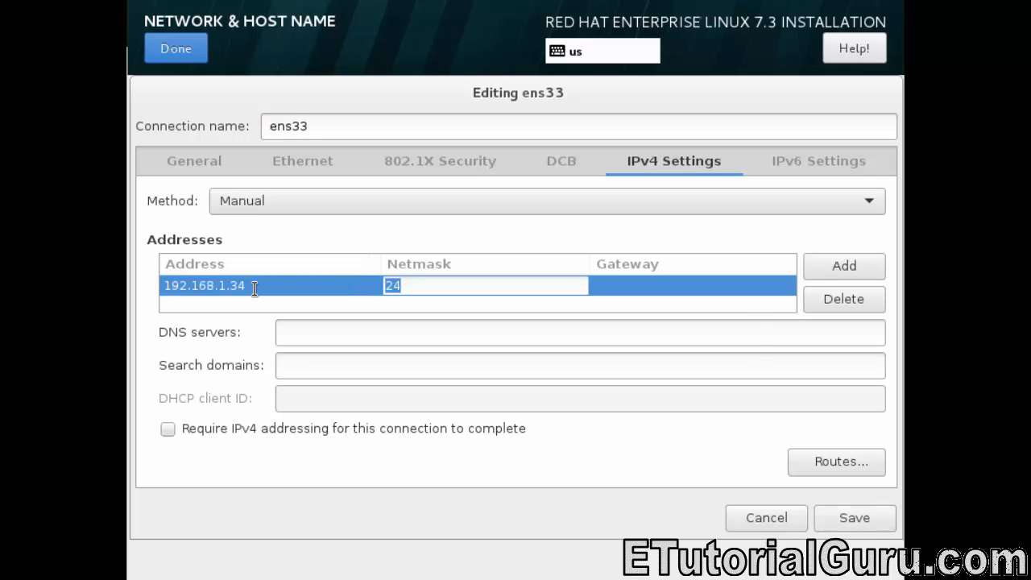
key(Tab)
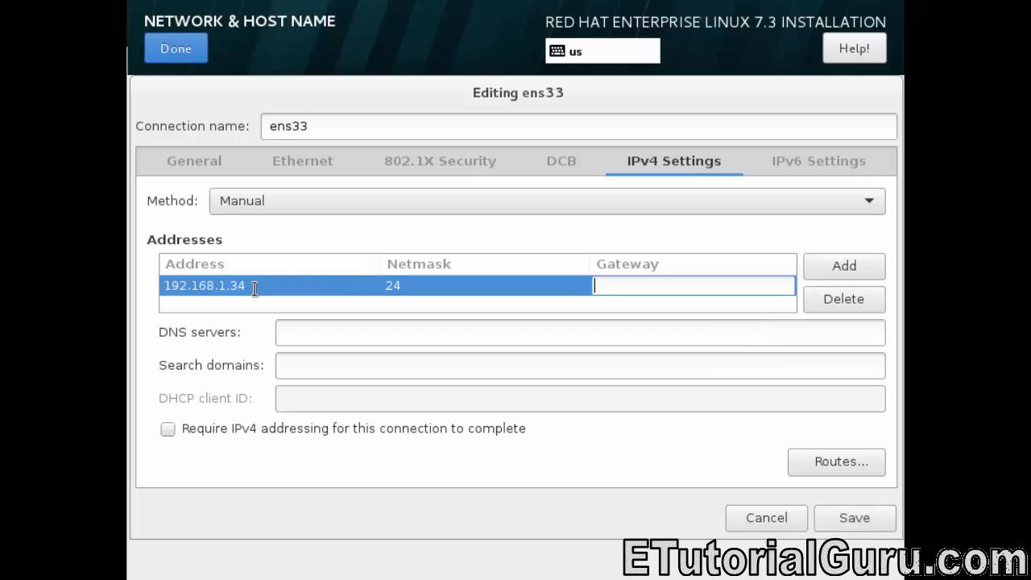
text(192.1)
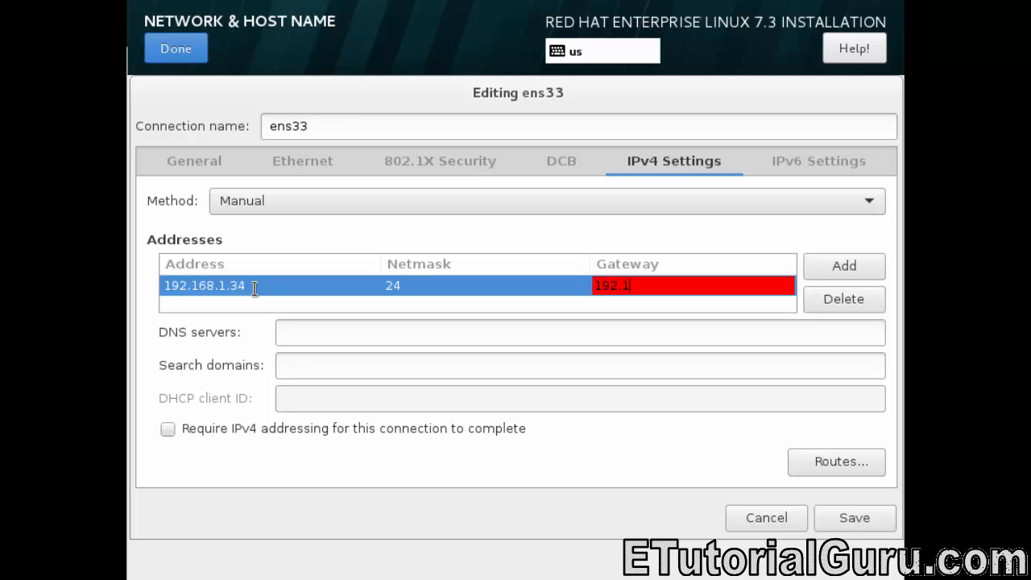
text(68.1.1)
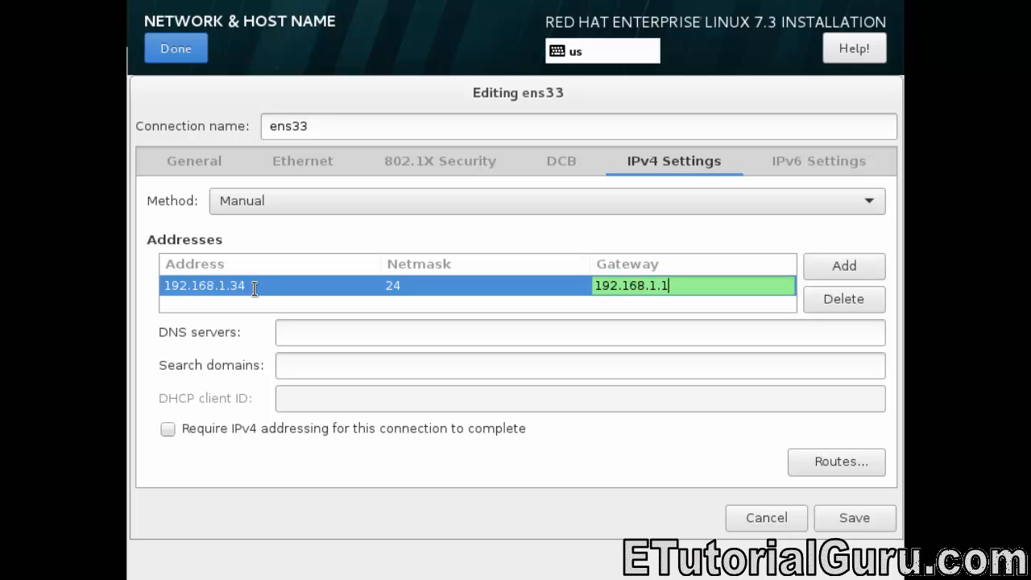
Set the DNS server to 4.2.2.2, save the ens33 connection and return to the installation summary
click(296, 328)
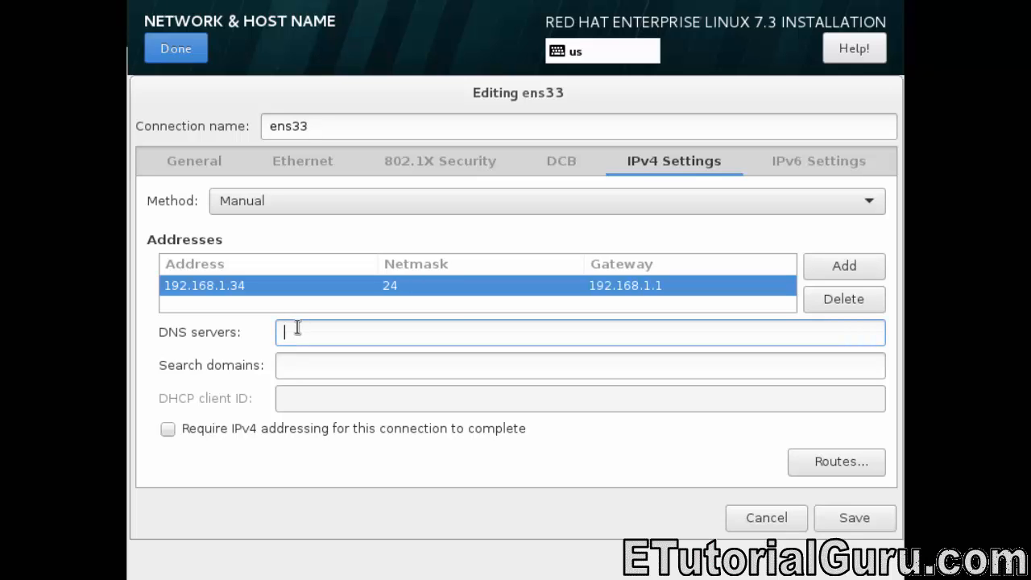
text(4.2.2.2)
click(858, 520)
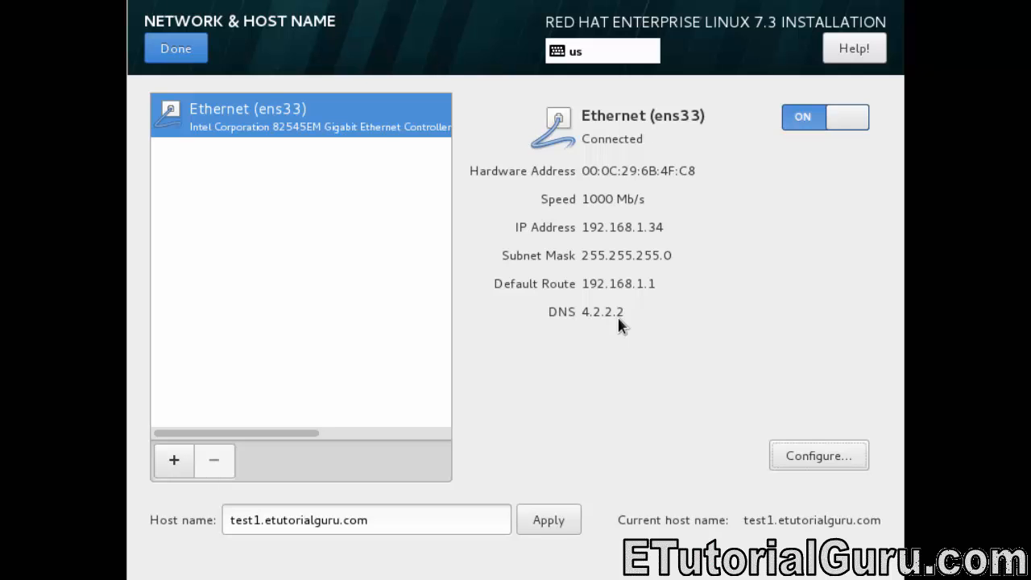
click(165, 50)
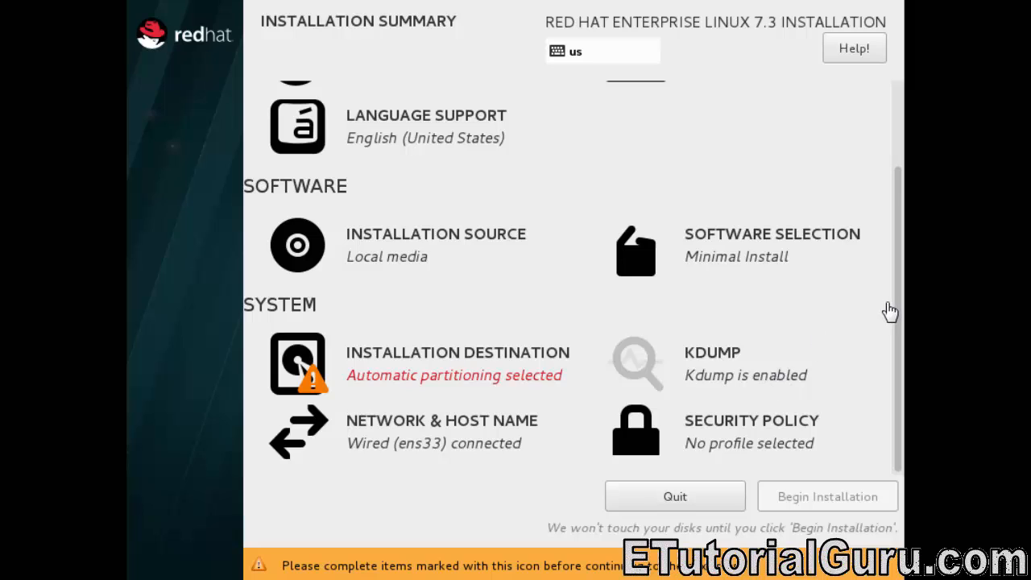
Set the installation's time zone to Asia/Kolkata and return to the installation summary
scroll(890, 258, up, 3)
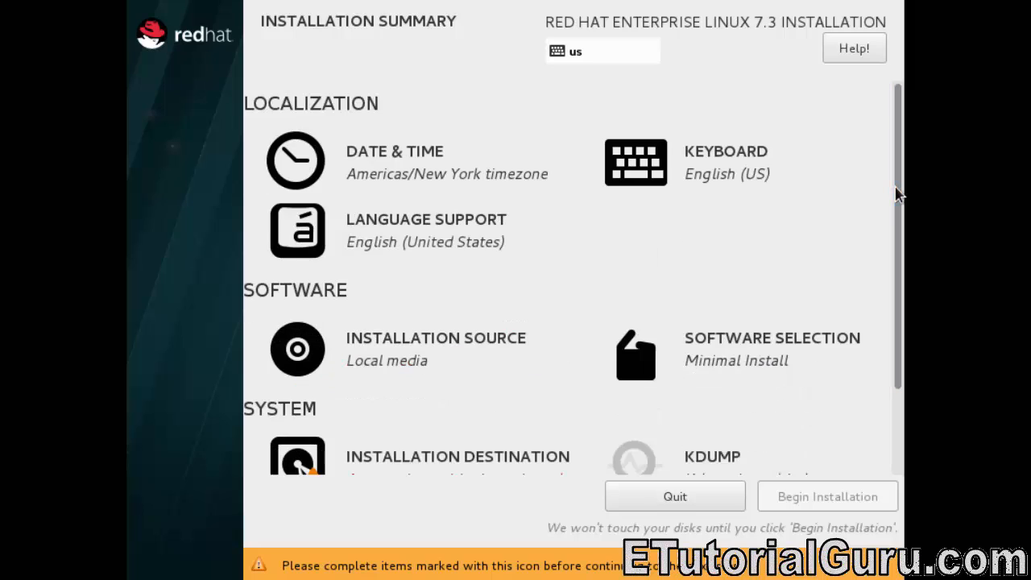
click(429, 167)
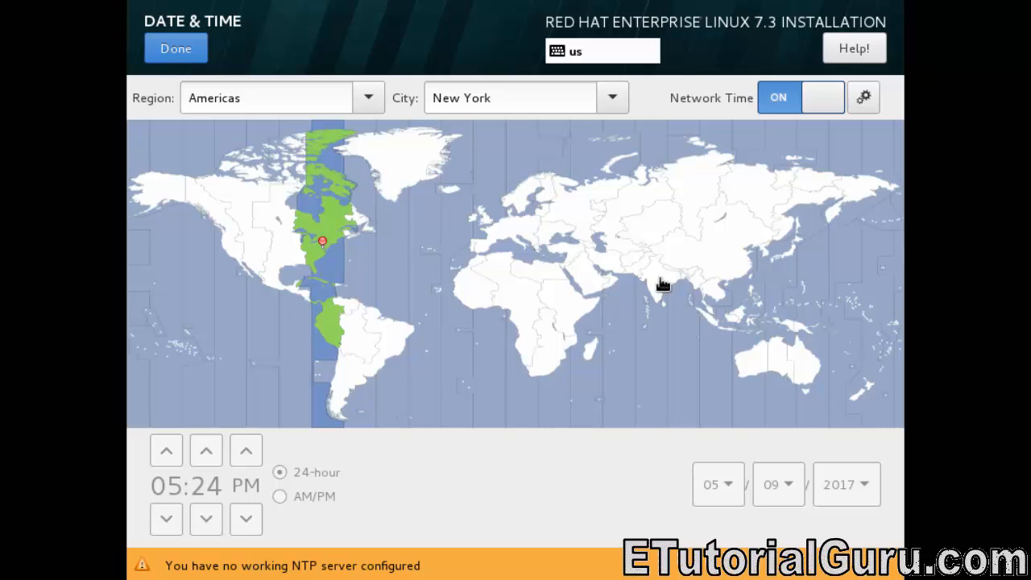
click(663, 284)
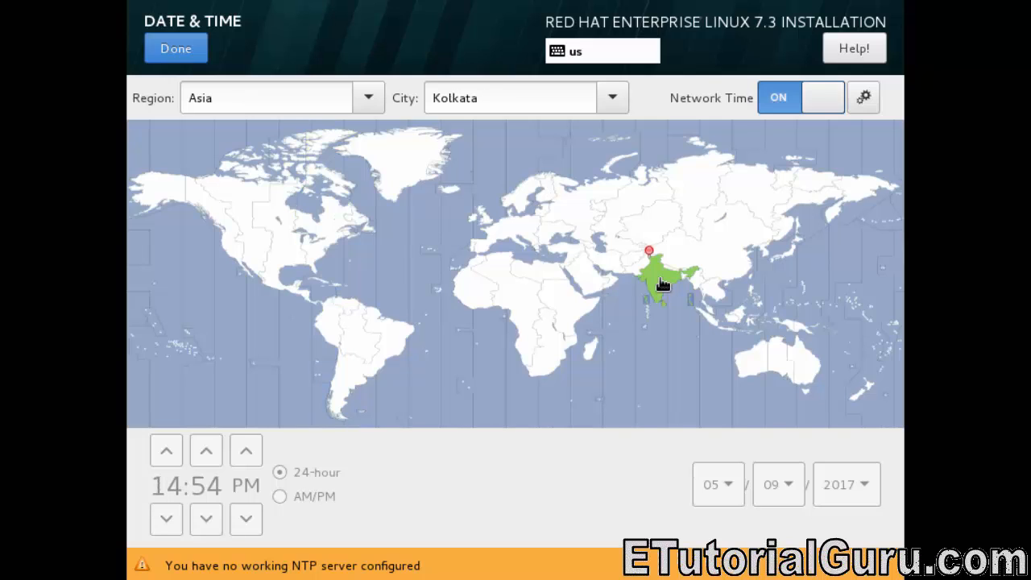
click(165, 56)
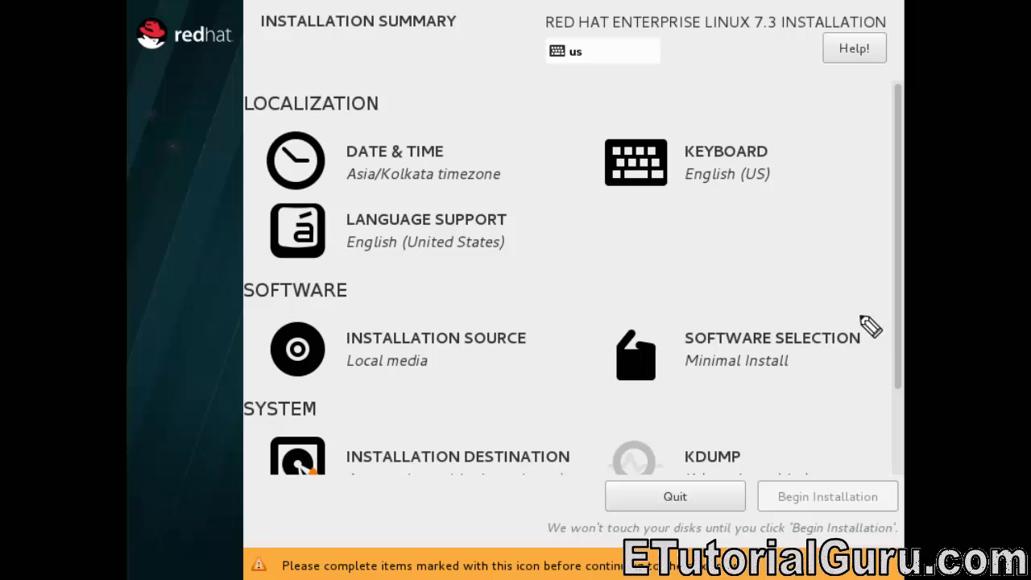
mouse_move(835, 311)
mouse_down()
mouse_move(872, 315)
mouse_move(888, 376)
mouse_move(807, 389)
mouse_up()
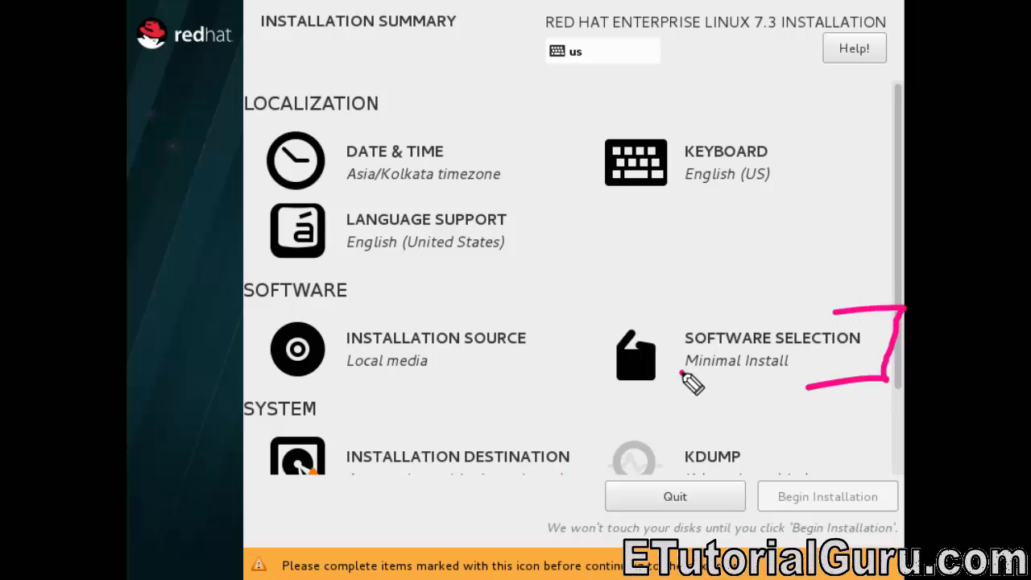
drag(681, 373, 790, 373)
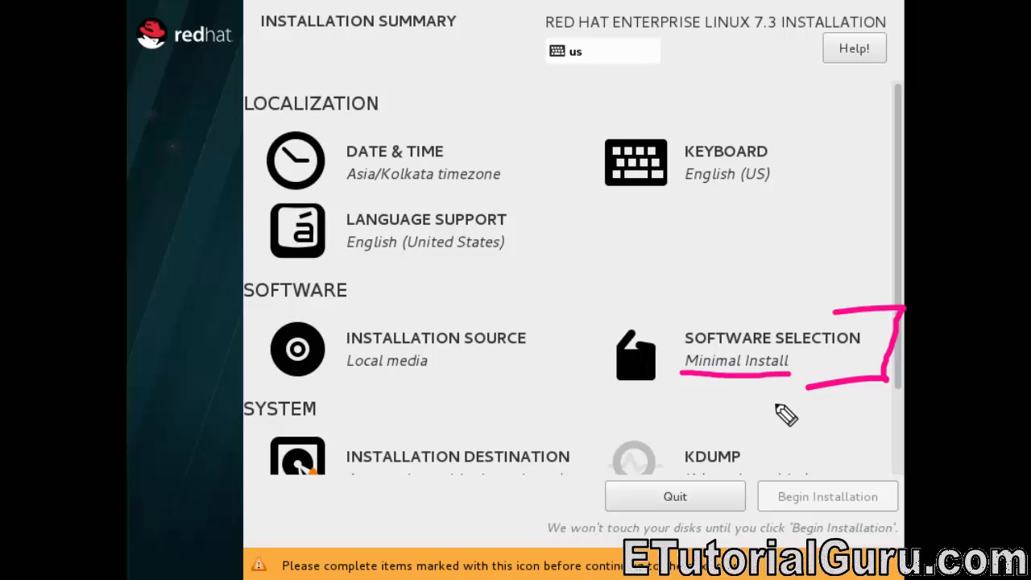
key(ctrl)
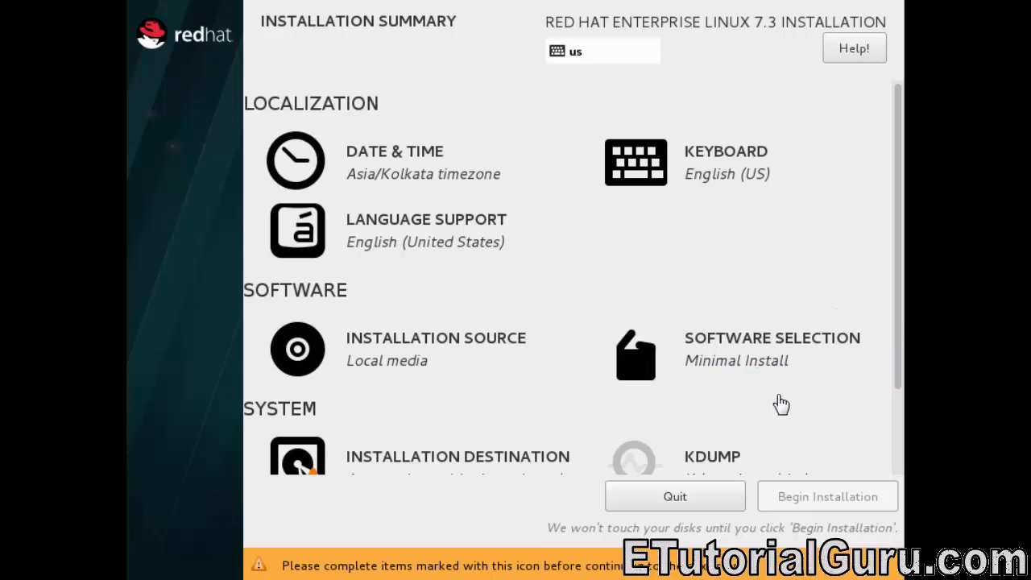
Change the software selection's base environment to Server with GUI and return to the installation summary
click(773, 355)
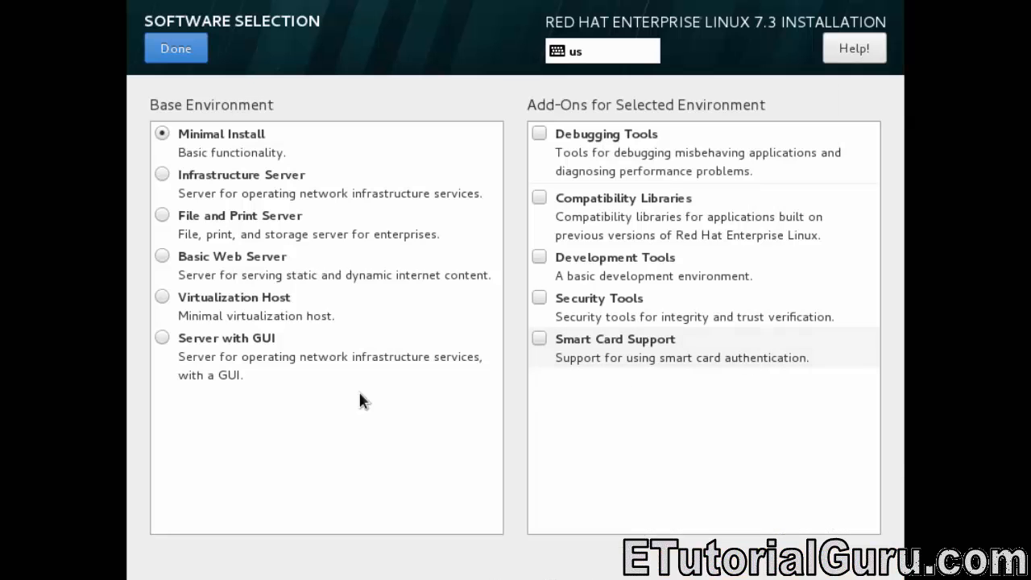
click(161, 338)
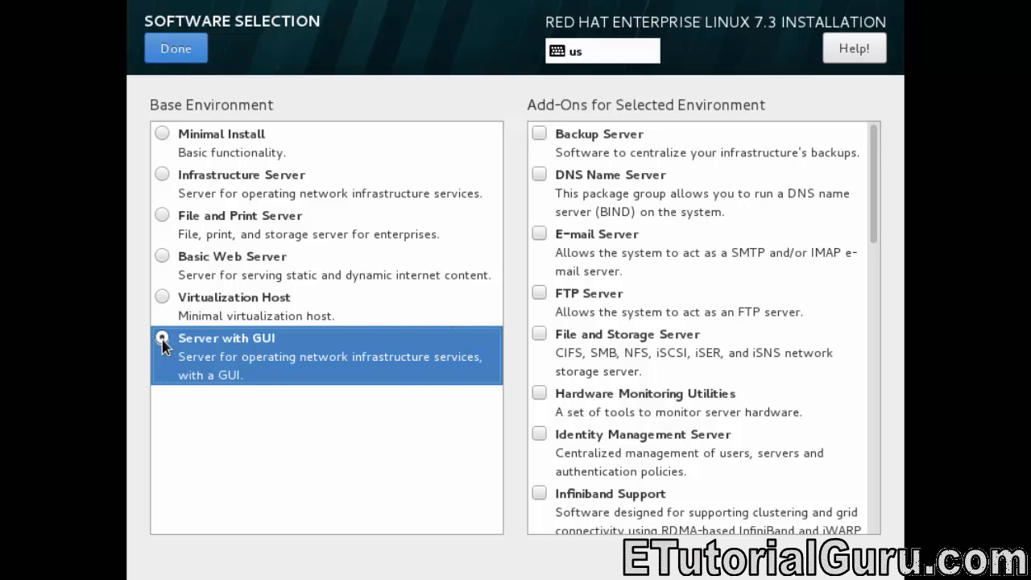
click(175, 50)
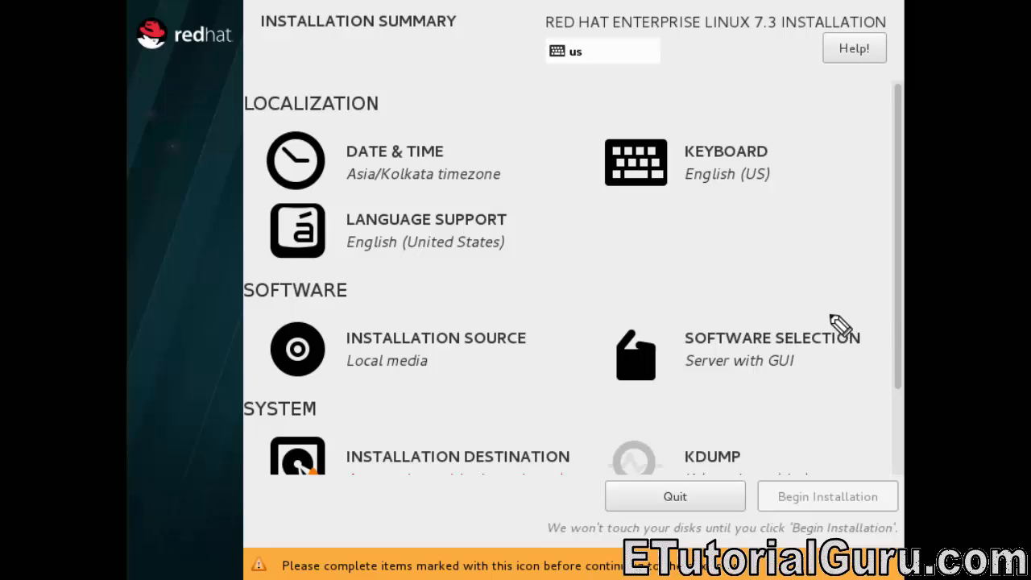
mouse_move(831, 315)
mouse_down()
mouse_move(887, 314)
mouse_move(891, 377)
mouse_move(865, 377)
mouse_up()
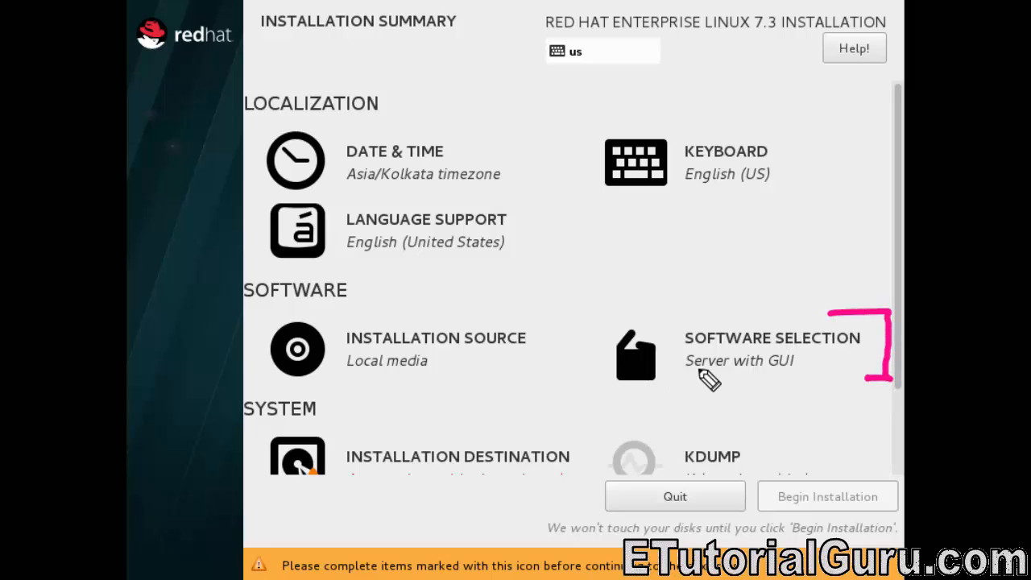
drag(682, 372, 803, 374)
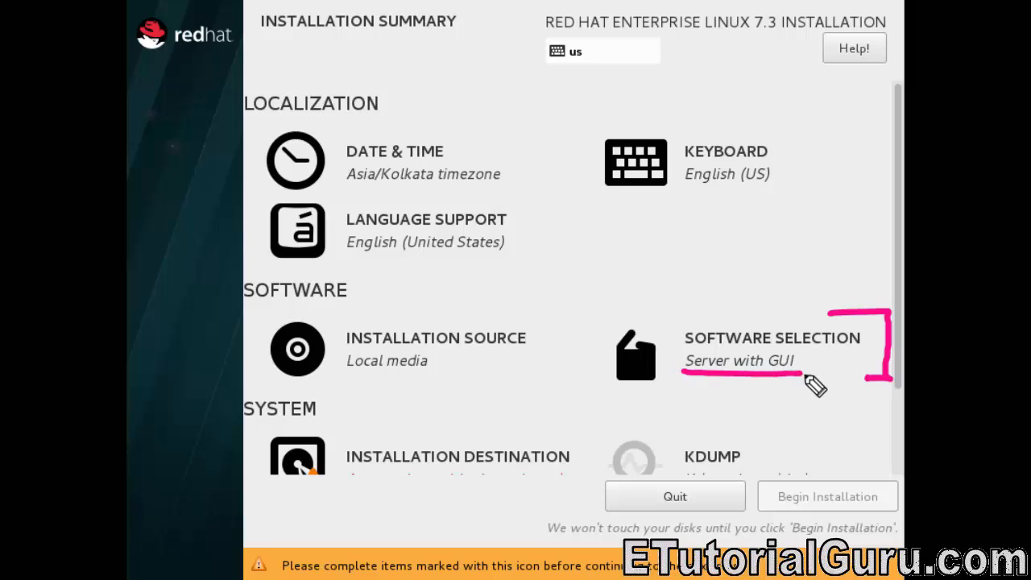
key(Escape)
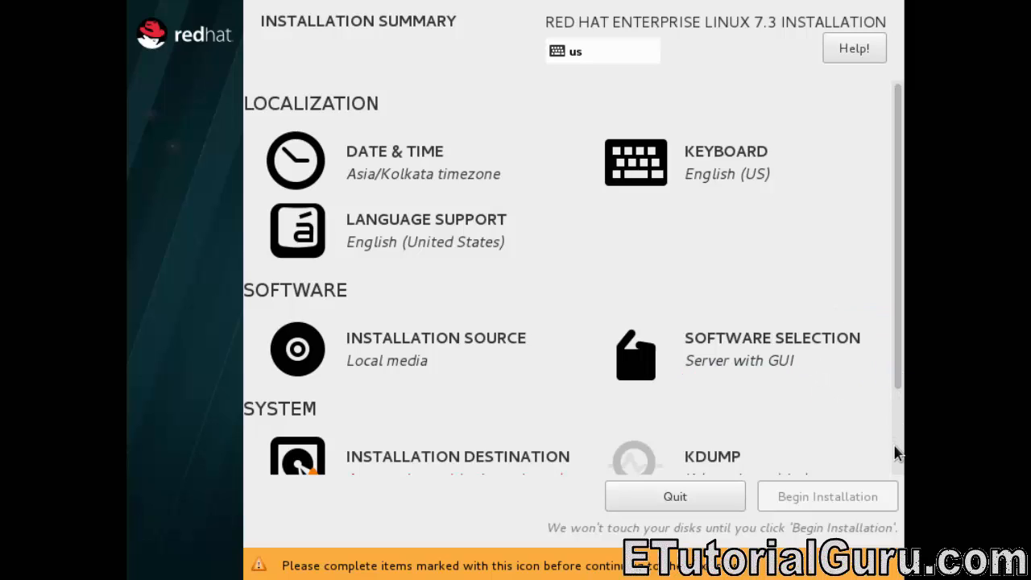
Confirm the 20 GiB VMware virtual disk sda as the installation destination, keeping automatic partitioning
scroll(900, 454, down, 1)
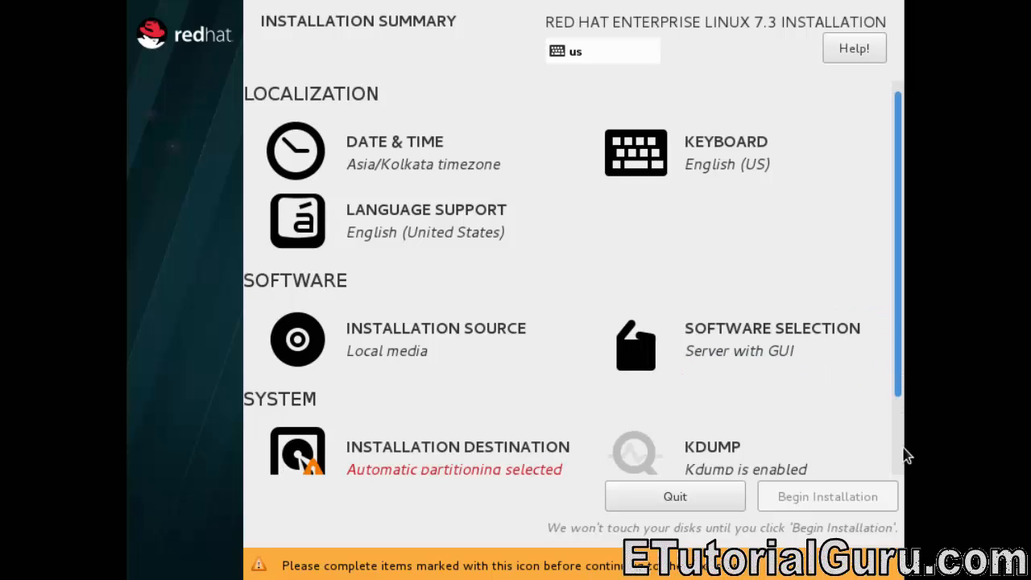
scroll(902, 452, down, 3)
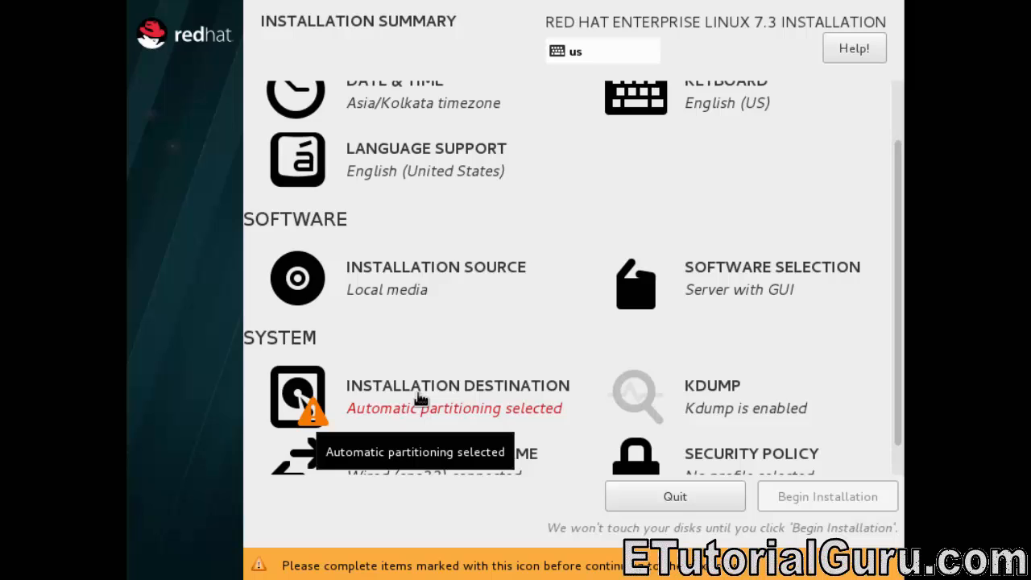
click(421, 397)
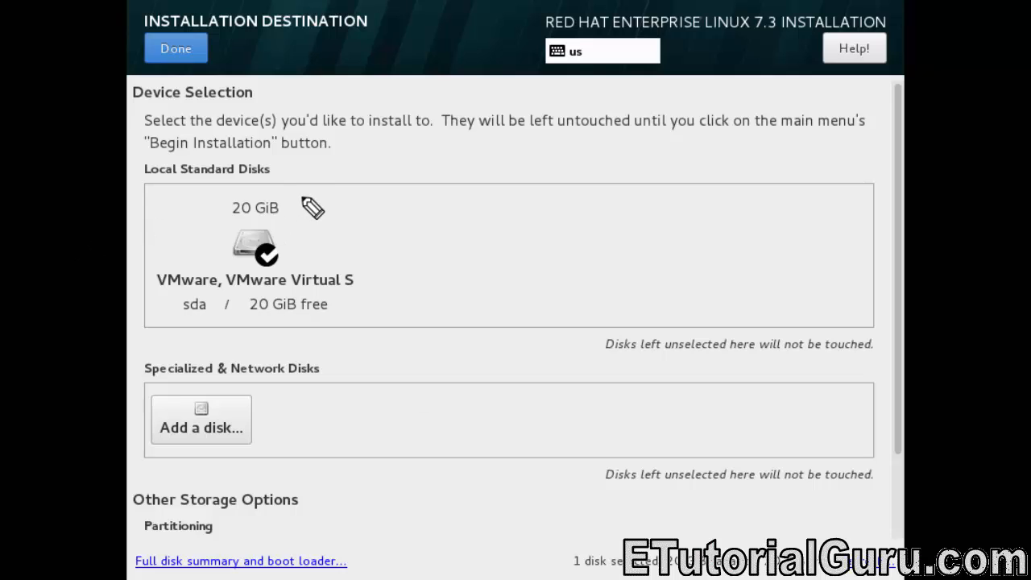
mouse_move(286, 190)
mouse_down()
mouse_move(329, 192)
mouse_move(331, 256)
mouse_move(298, 259)
mouse_up()
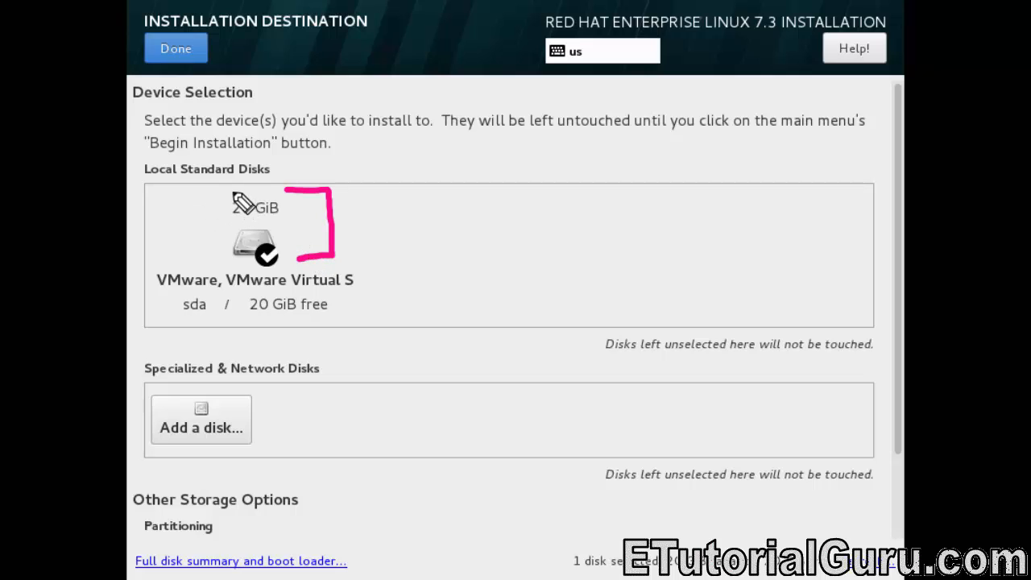
mouse_move(240, 188)
mouse_down()
mouse_move(206, 211)
mouse_move(274, 232)
mouse_move(237, 265)
mouse_move(292, 285)
mouse_move(282, 235)
mouse_up()
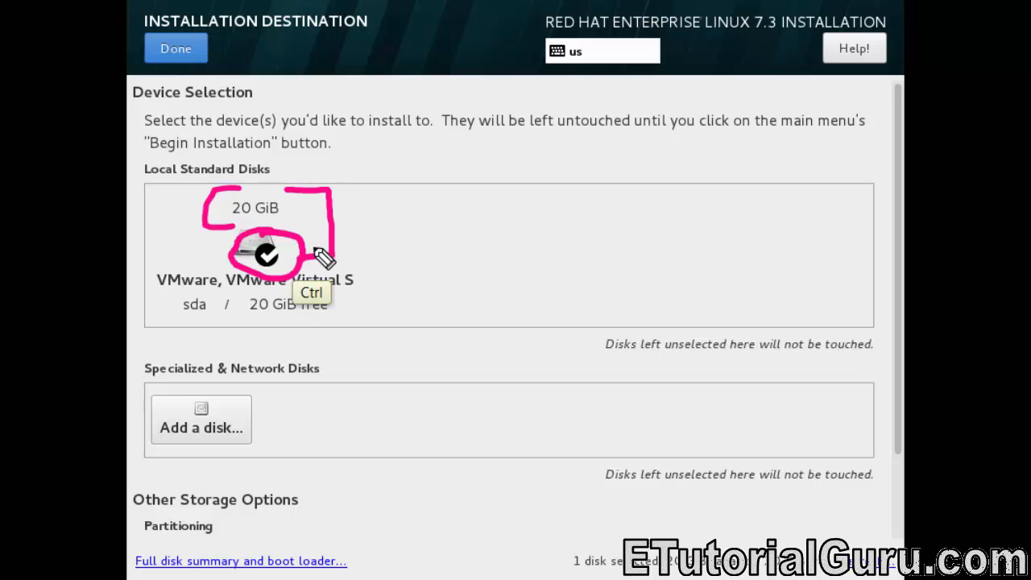
key(ctrl+6)
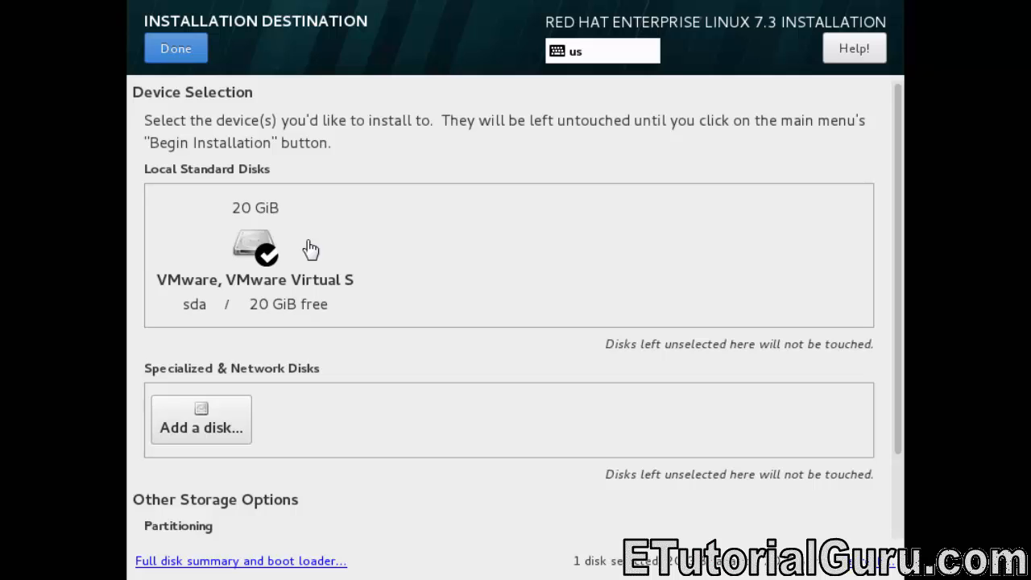
click(179, 50)
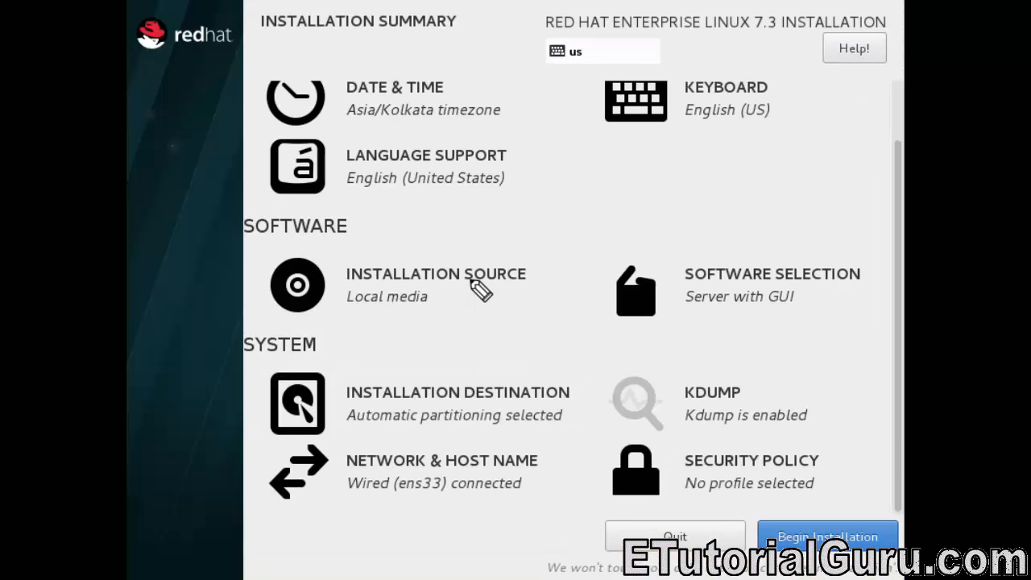
mouse_move(498, 247)
mouse_down()
mouse_move(554, 303)
mouse_move(495, 314)
mouse_up()
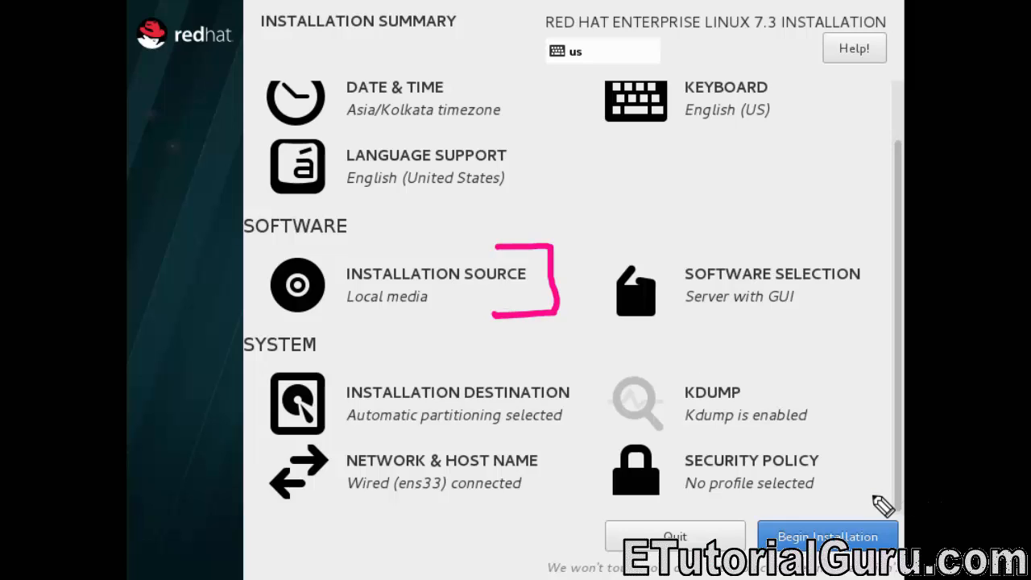
mouse_move(872, 496)
mouse_down()
mouse_move(934, 495)
mouse_move(930, 568)
mouse_move(895, 562)
mouse_move(914, 568)
mouse_up()
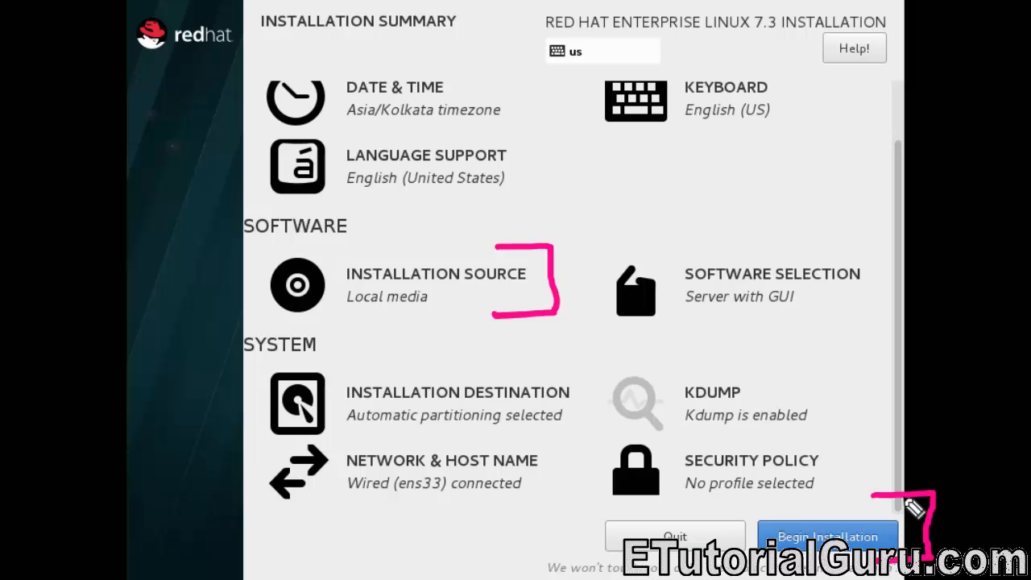
key(Escape)
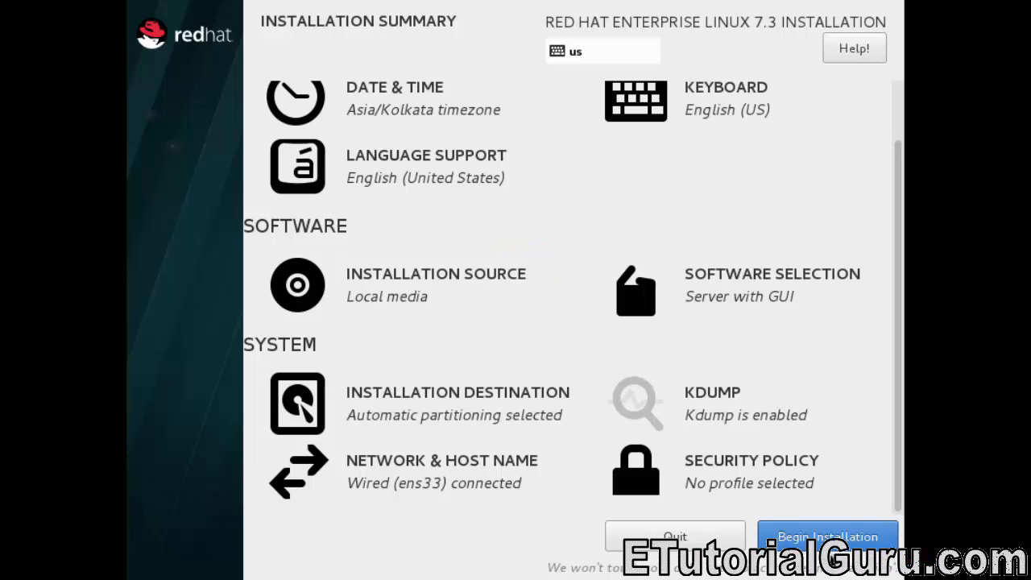
Begin the installation and set the root account's password, entering it in both the Root Password and Confirm fields
click(827, 537)
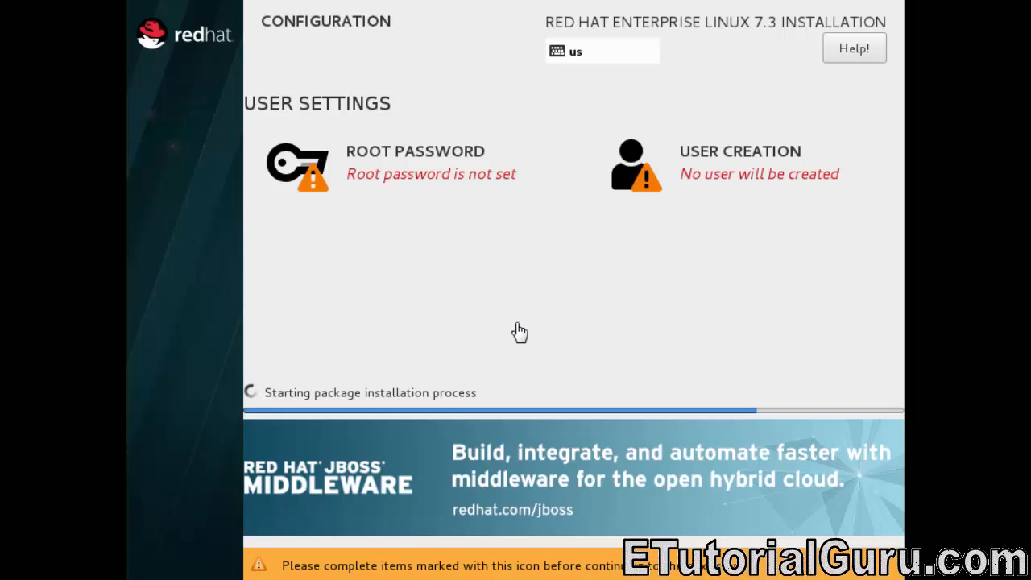
click(393, 168)
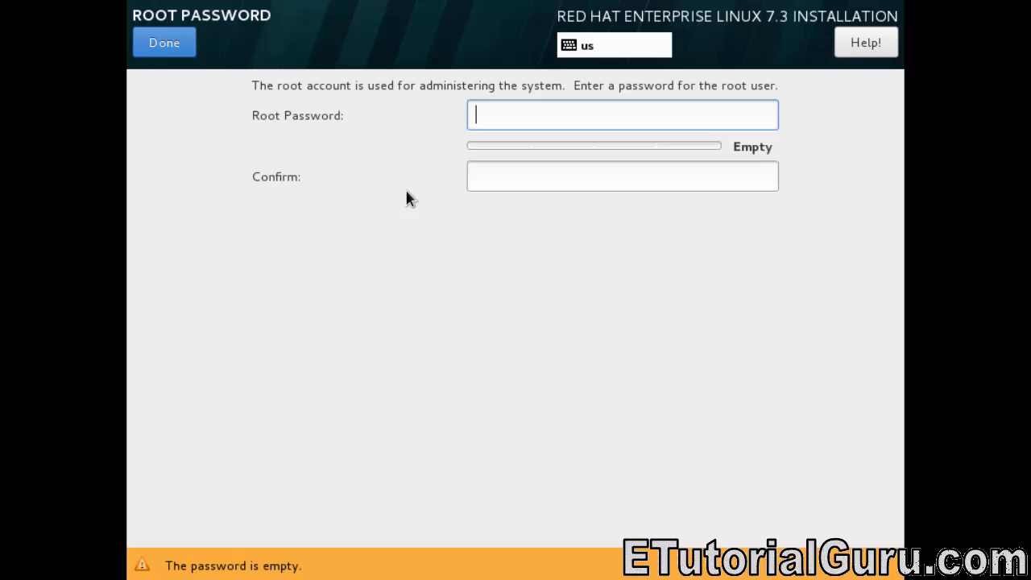
text(r)
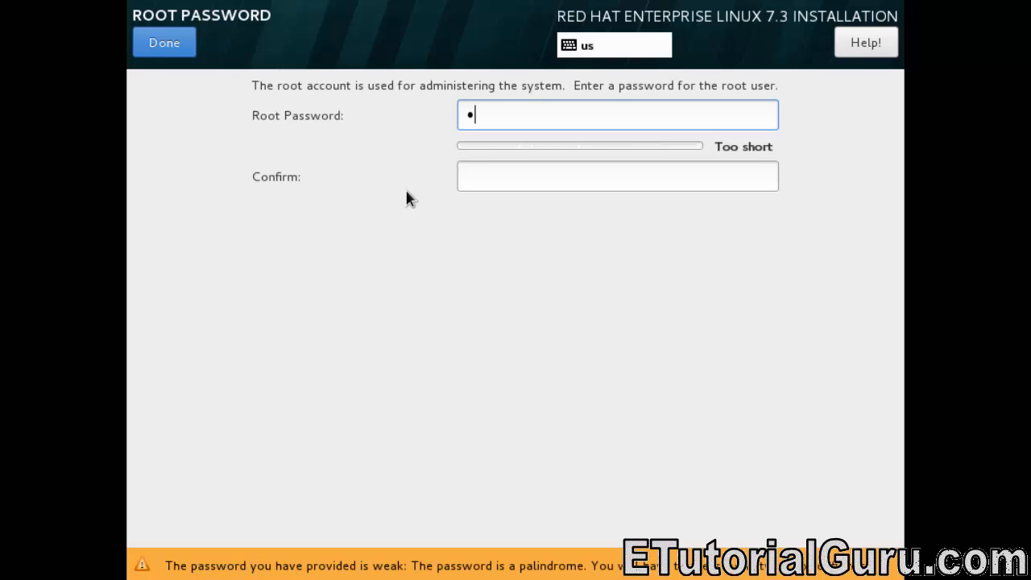
text(edhat@123)
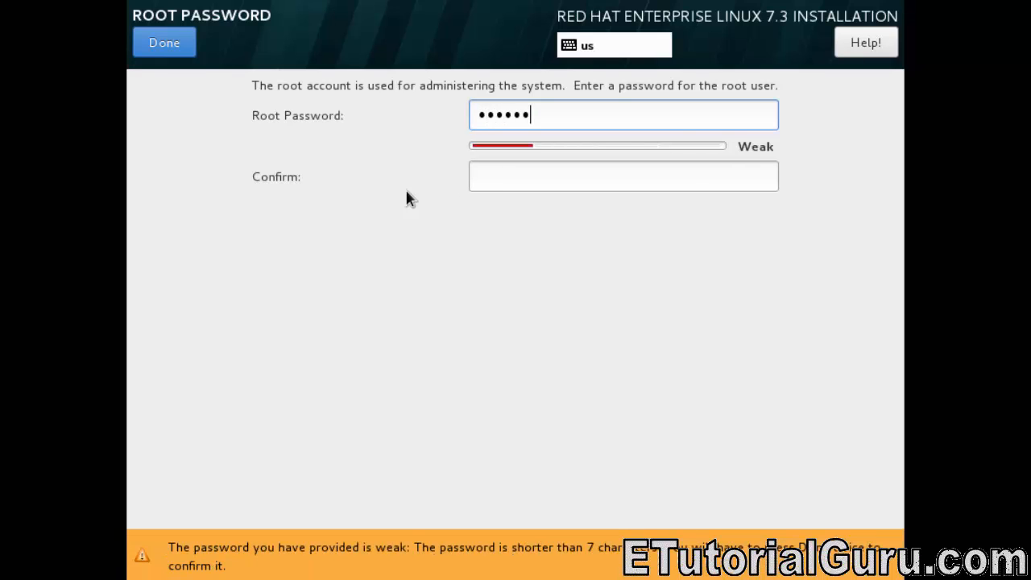
text(4)
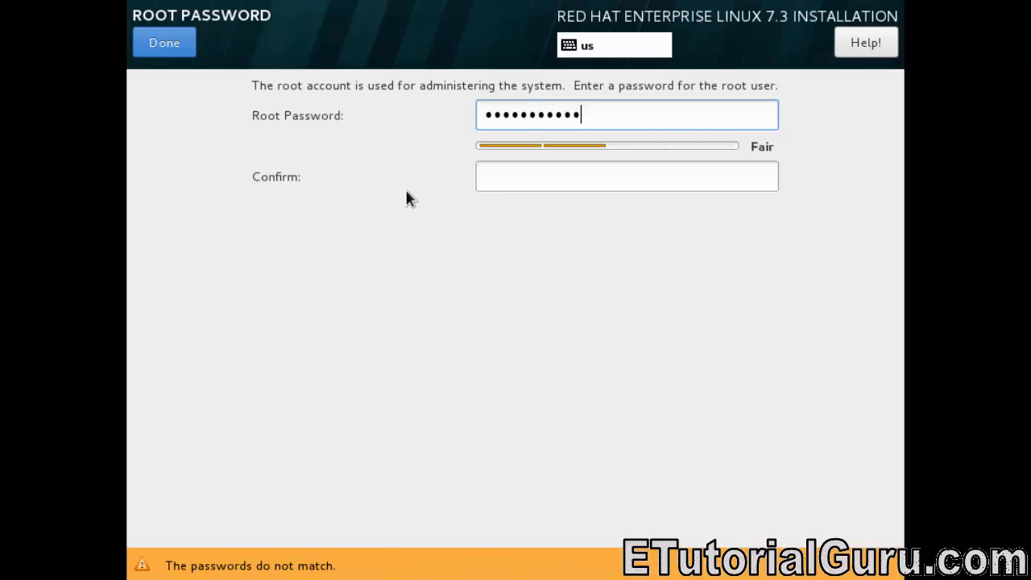
key(Tab)
text(Redha)
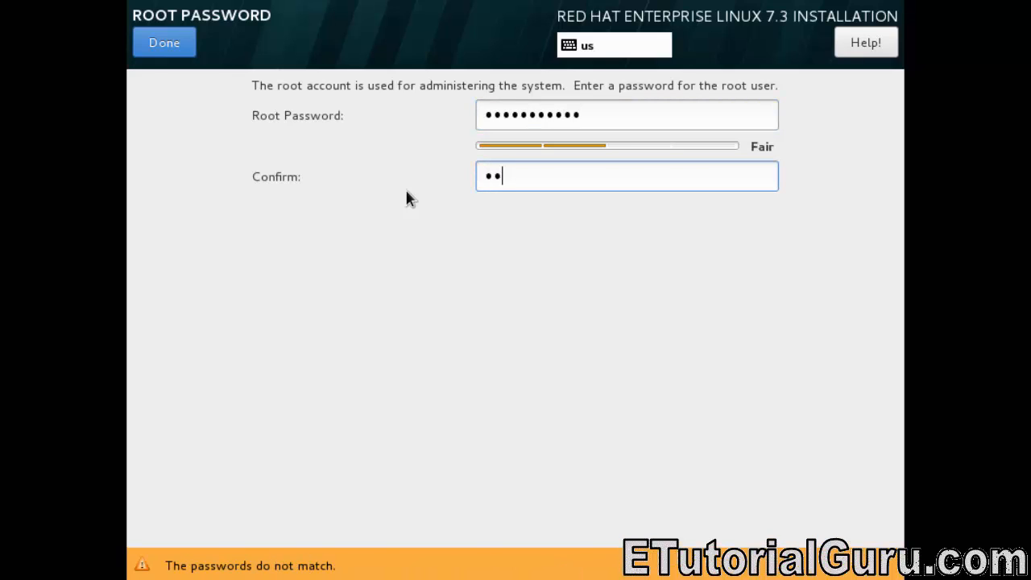
text(t@1234)
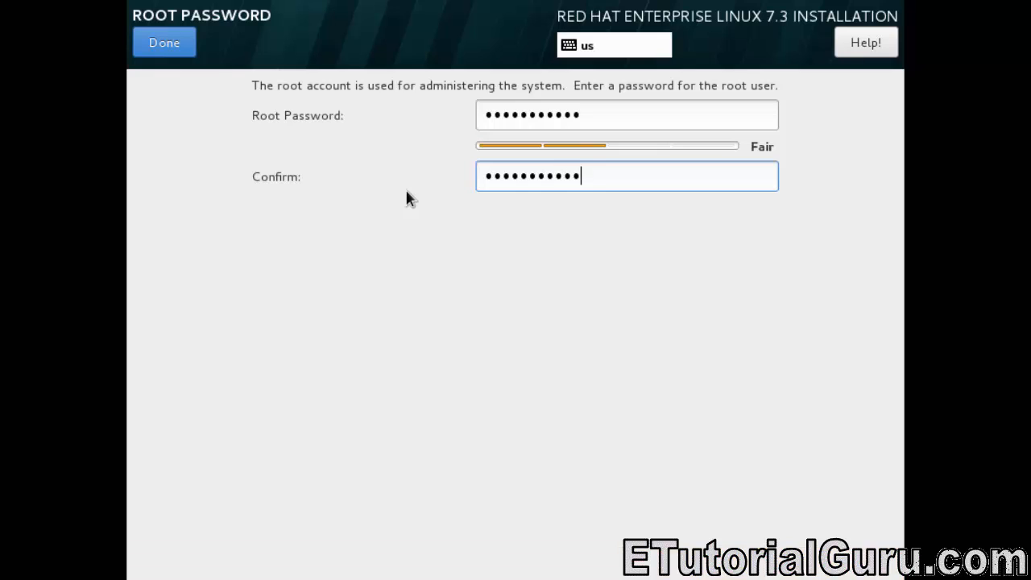
click(176, 48)
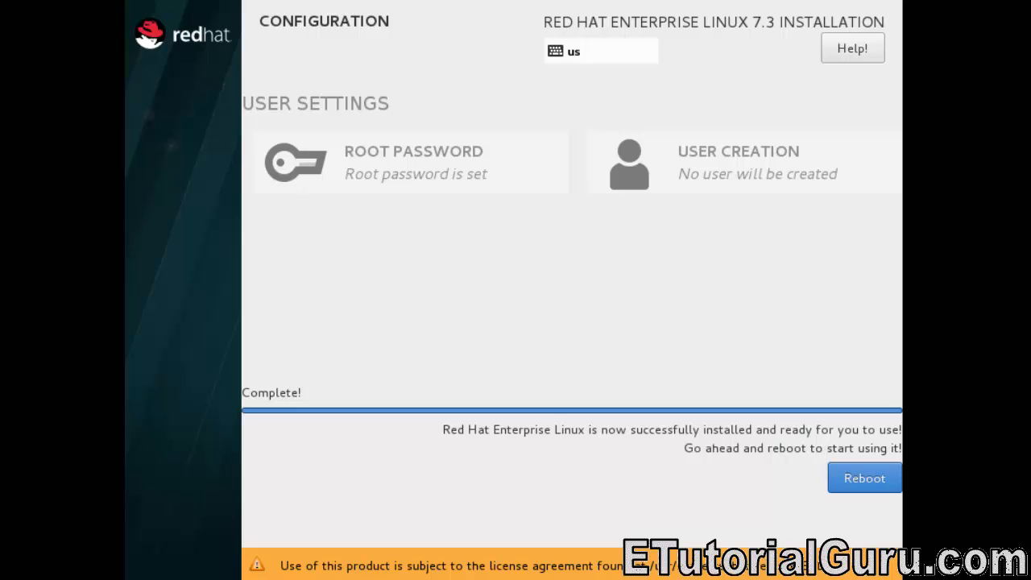
Reboot into the installed system and accept the license agreement in the initial setup
click(844, 490)
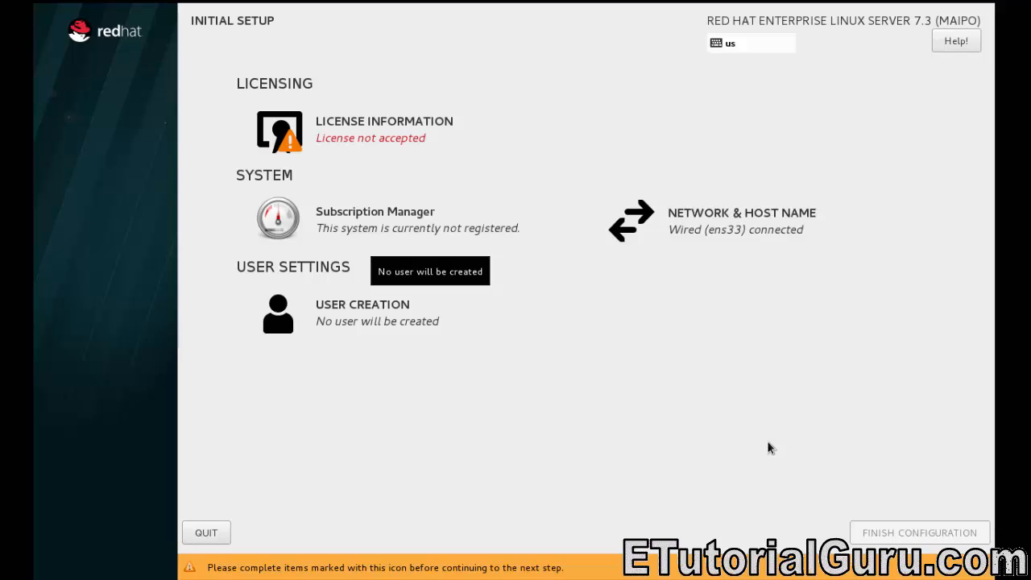
click(348, 134)
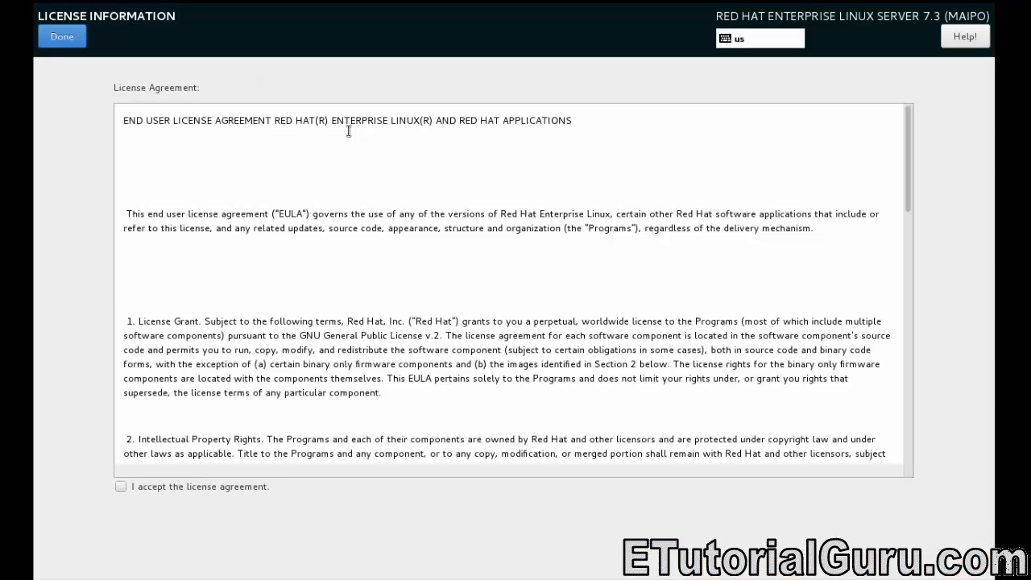
click(120, 487)
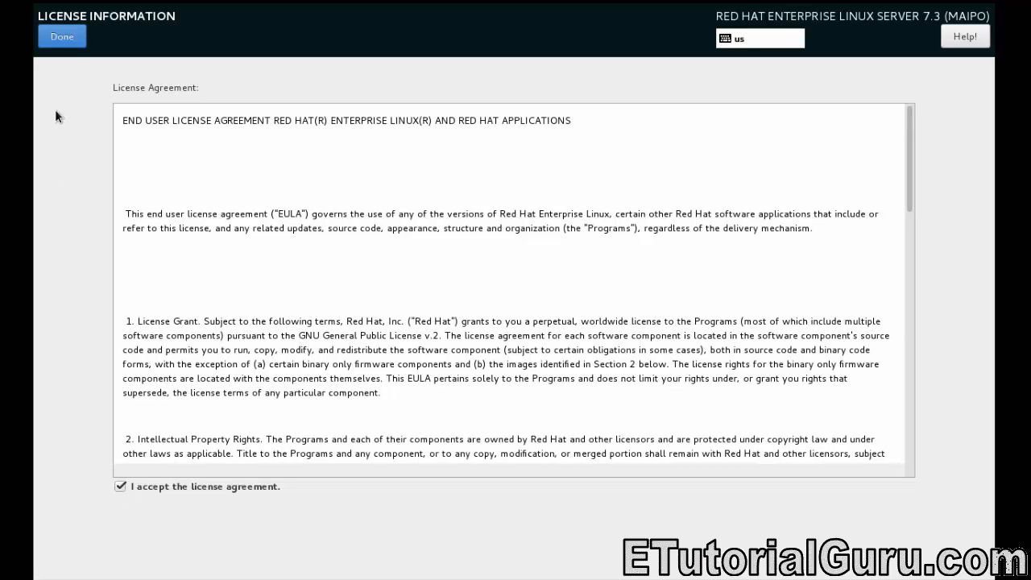
click(62, 36)
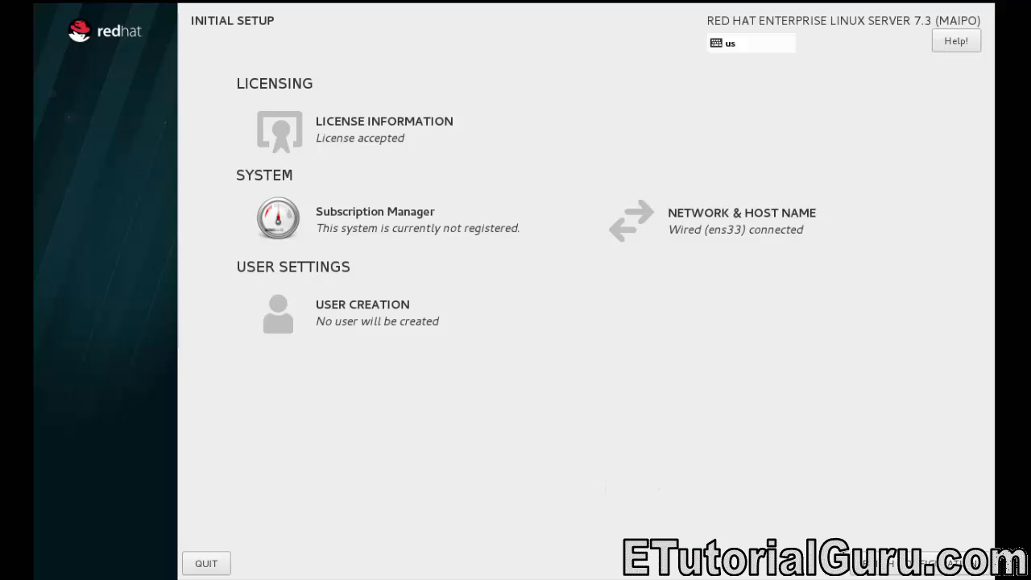
Finish the initial configuration, keep English (United States), the English (US) keyboard and the IST (New Delhi, India) time zone, and skip the online accounts
click(869, 573)
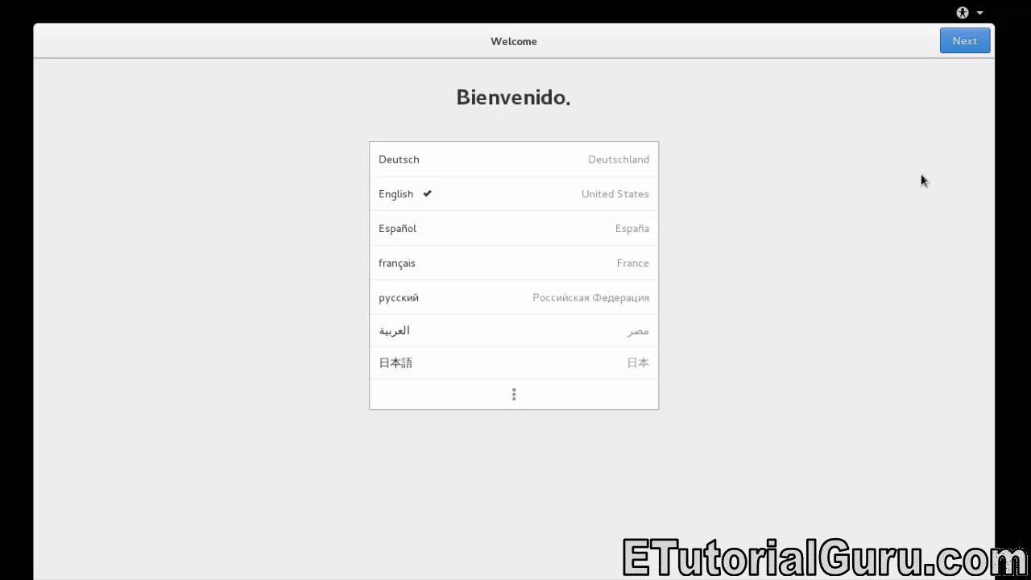
click(957, 43)
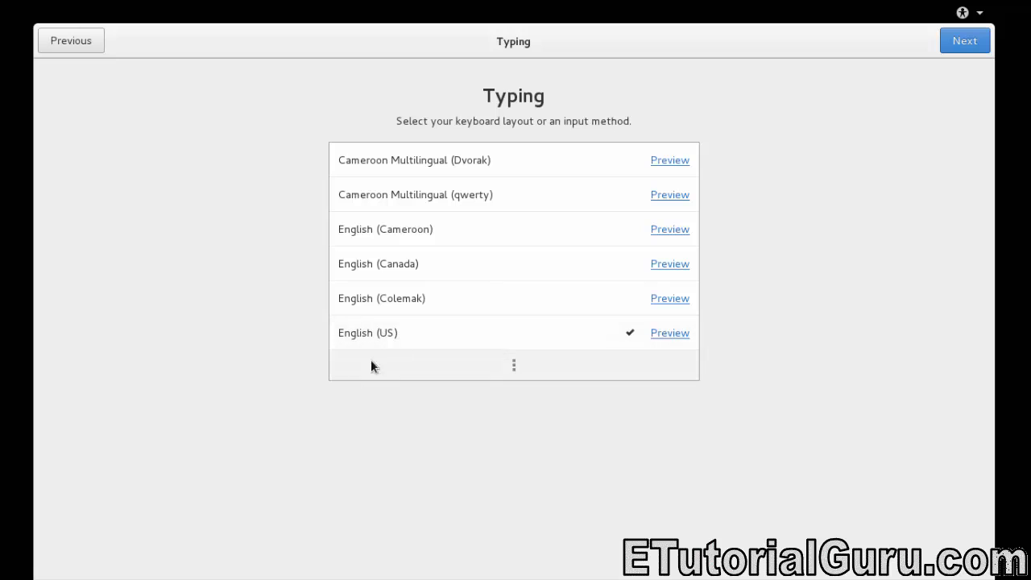
click(964, 42)
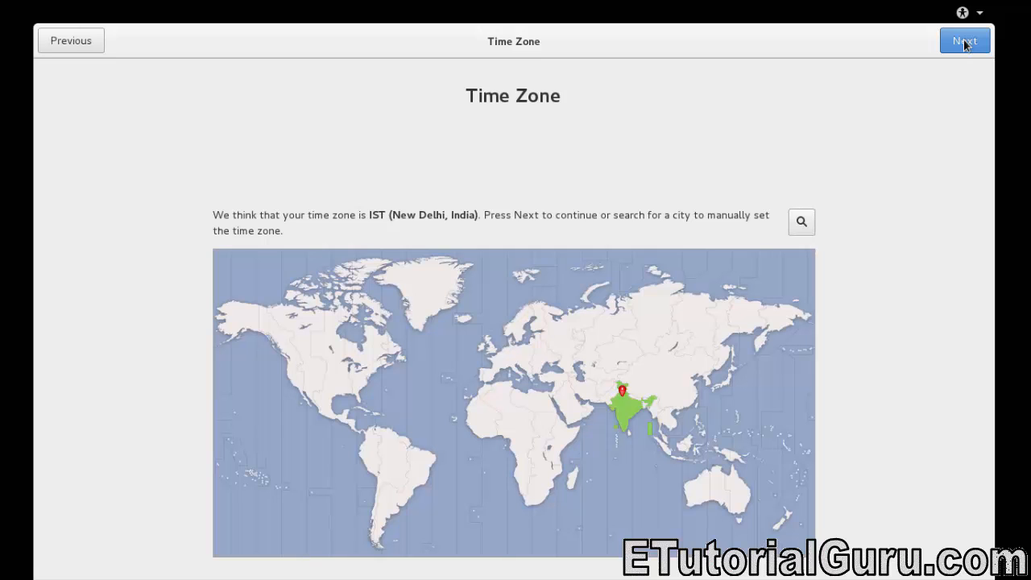
click(964, 42)
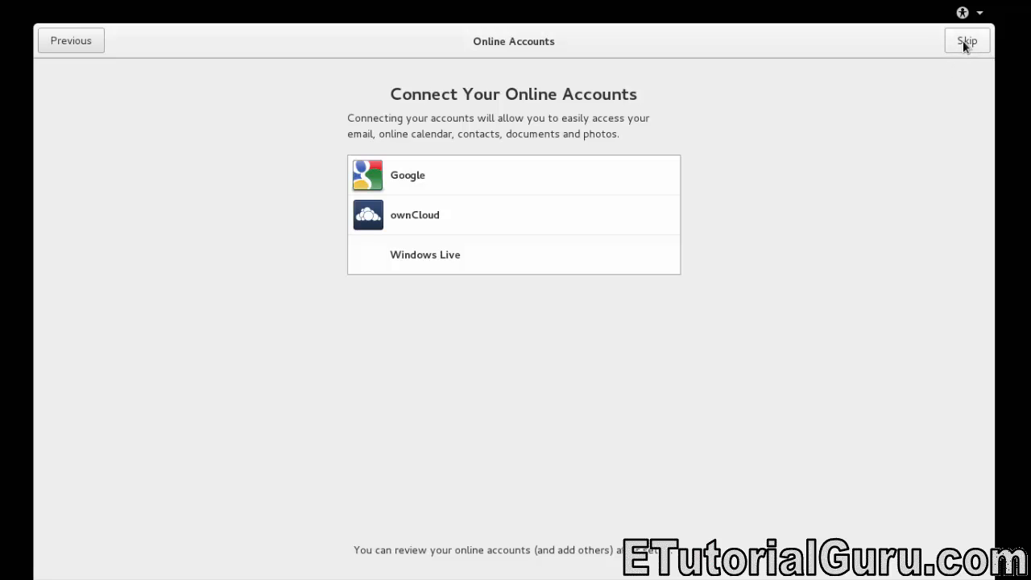
click(964, 41)
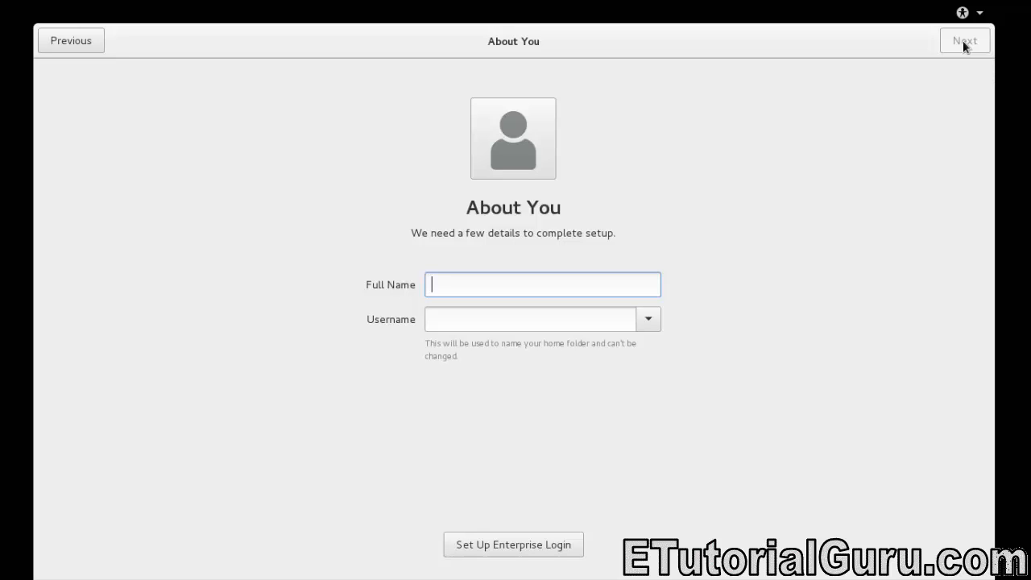
Enter ETutorialGuru as the new account's full name, keep the suggested username etutorialguru, and continue to the password setup
text(etutorialguru)
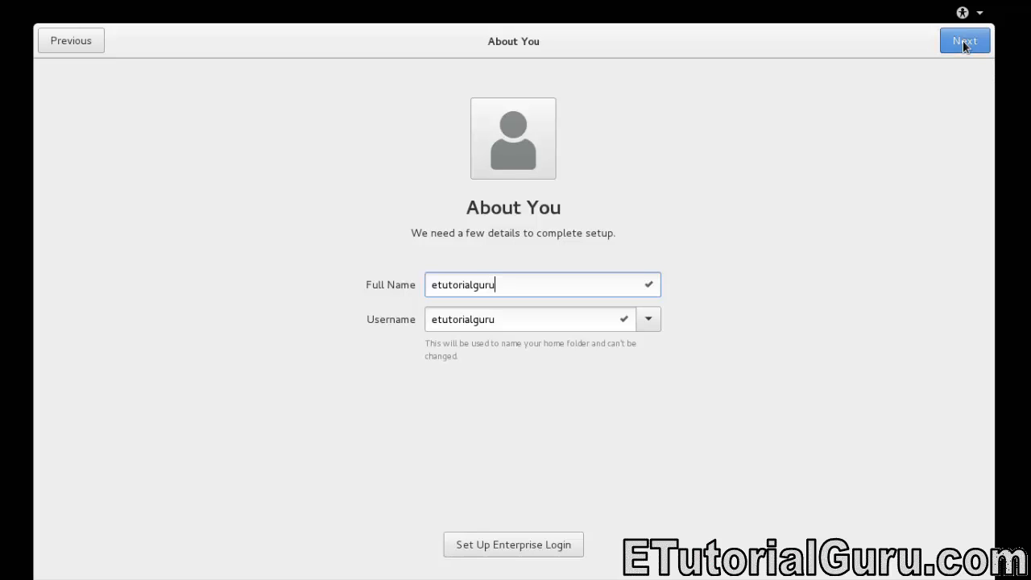
key(BackSpace)
text(G)
key(Left)
key(Left)
key(Left)
key(Left)
key(Left)
key(Left)
key(Left)
key(Left)
key(BackSpace)
key(BackSpace)
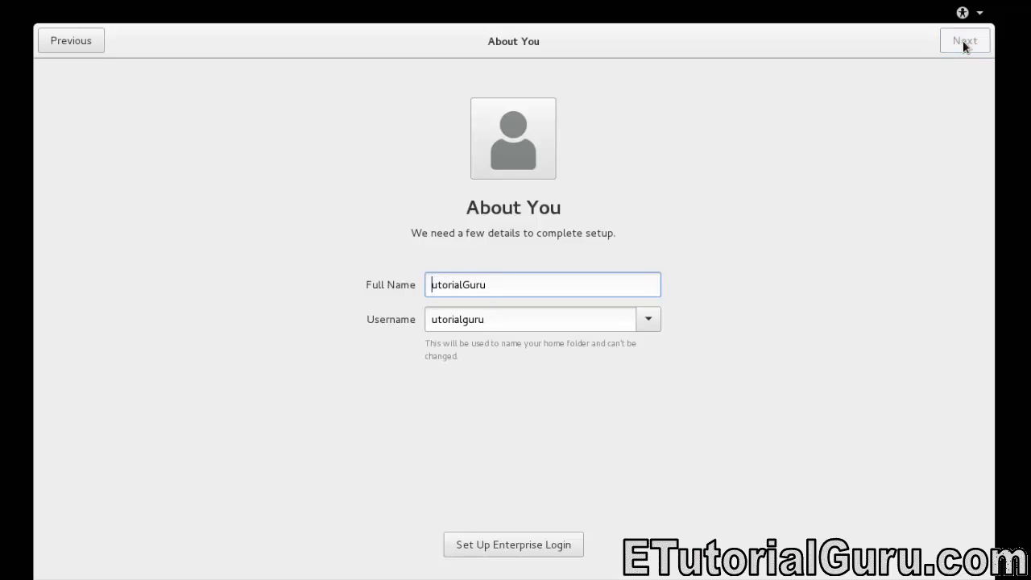
text(ET)
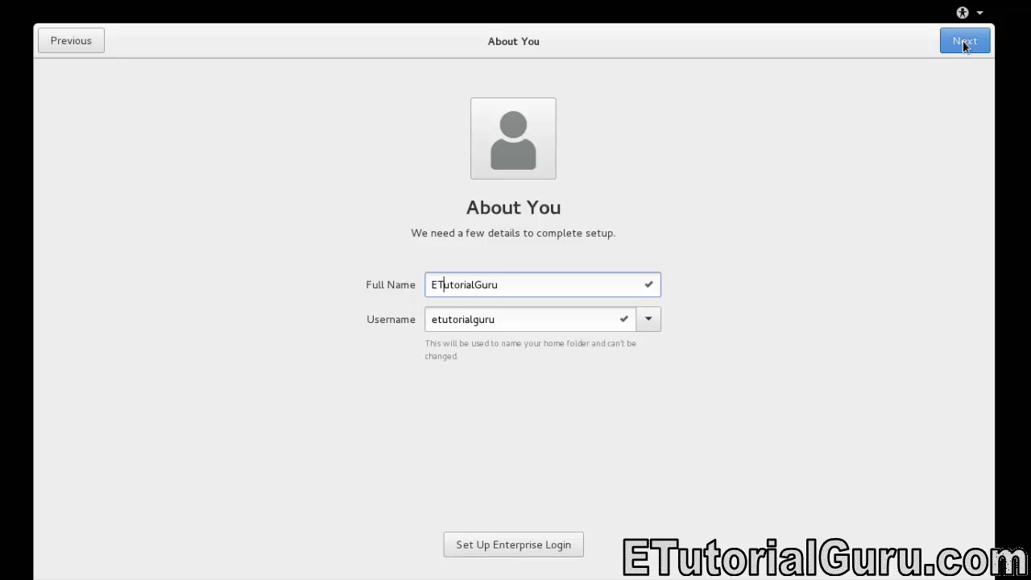
click(964, 42)
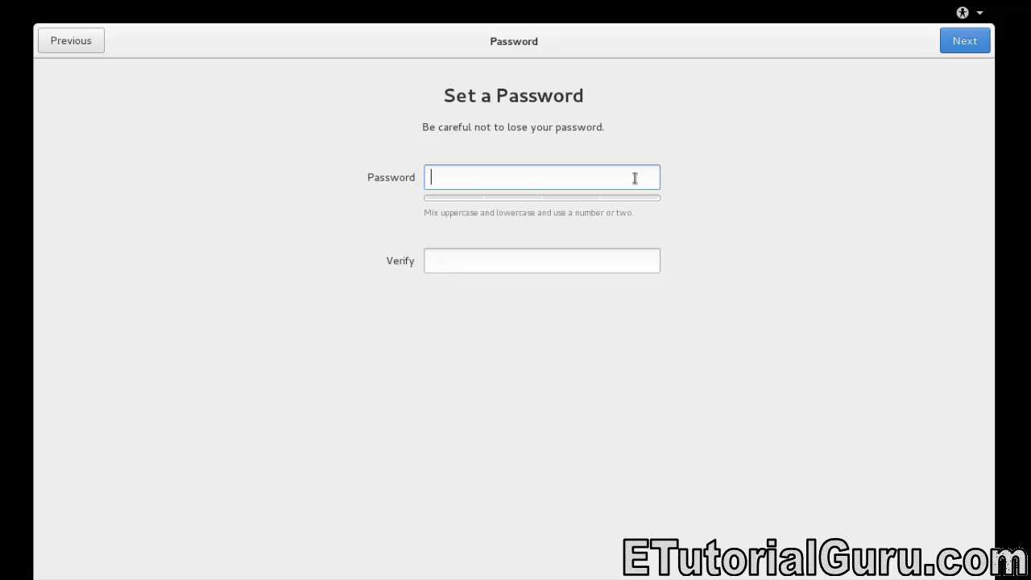
Set the new account's password, entering it in both the Password and Verify fields, and start using Red Hat Enterprise Linux Server
text(••••••••••)
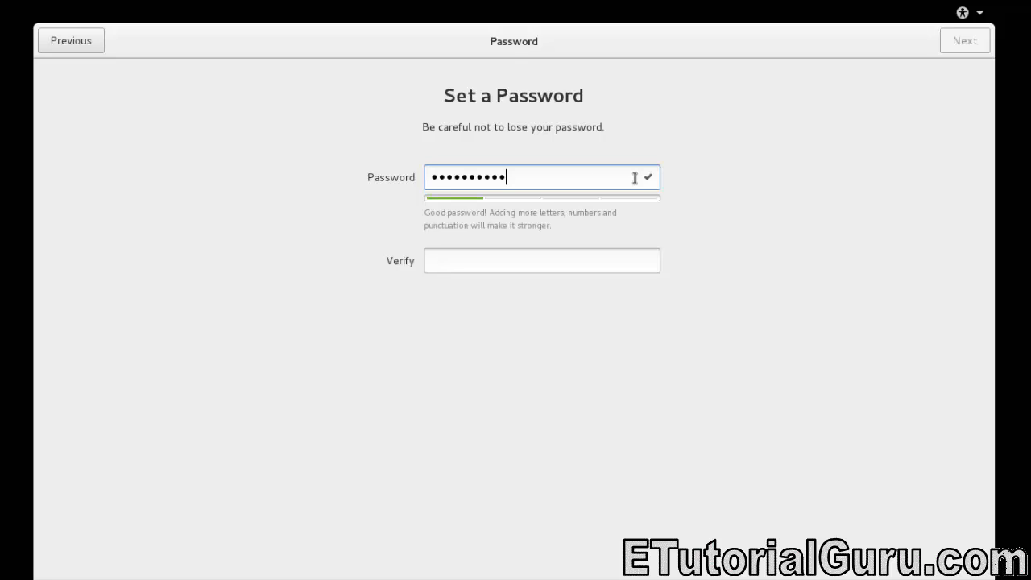
key(Tab)
text(••••••••••)
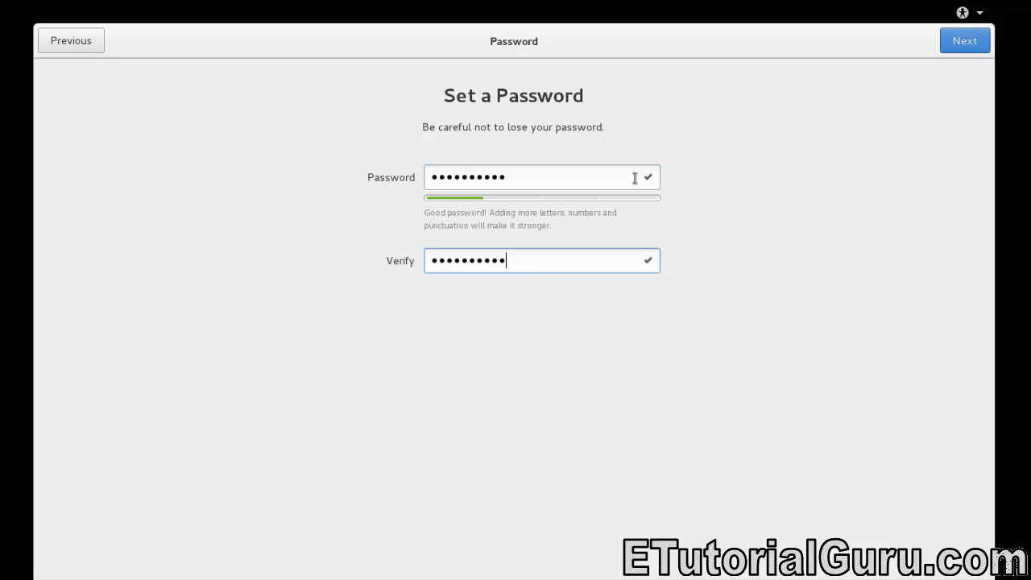
click(957, 44)
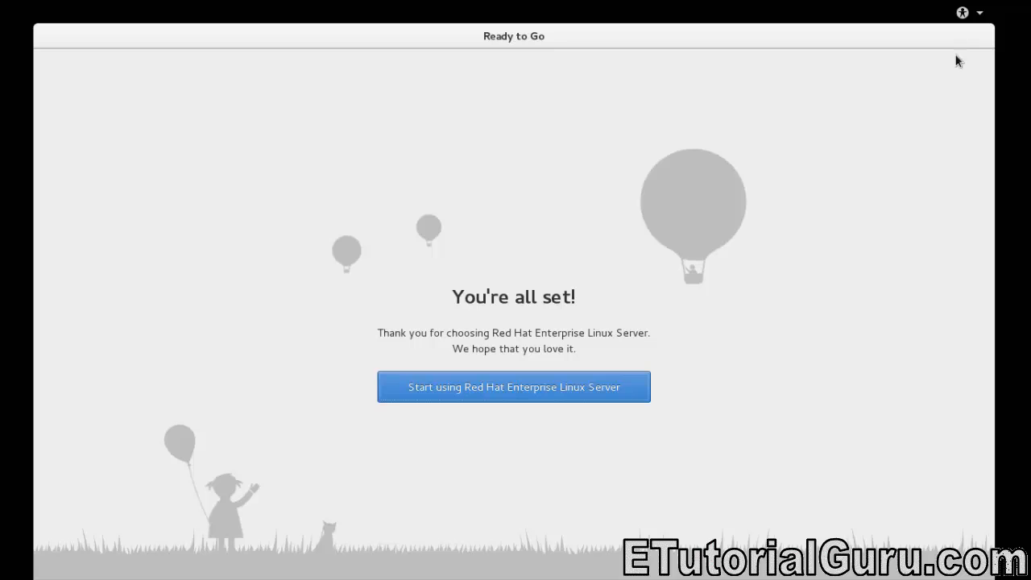
click(516, 388)
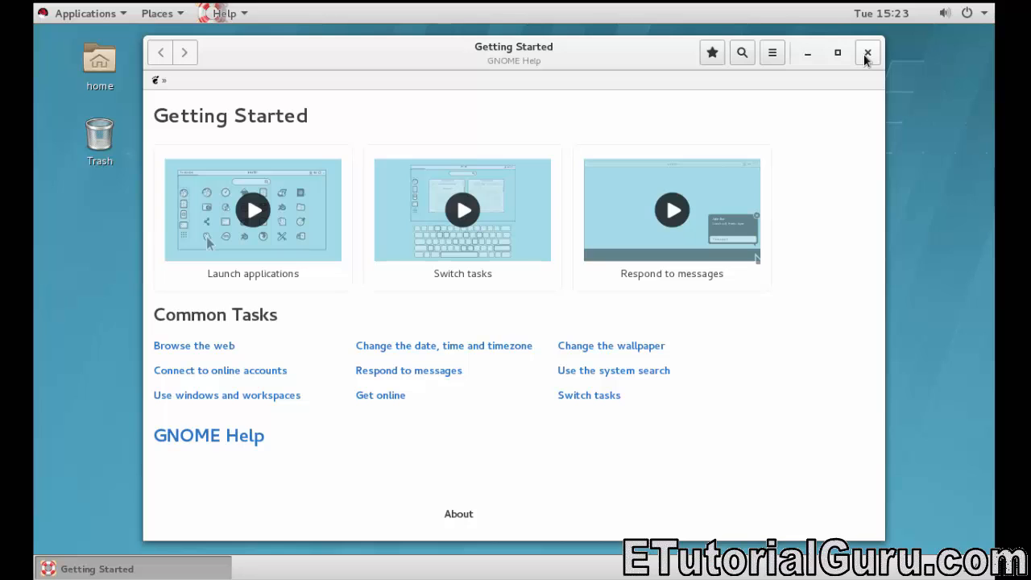
Close the Getting Started help and list the home folder's contents in a new terminal with ls -lh
click(866, 53)
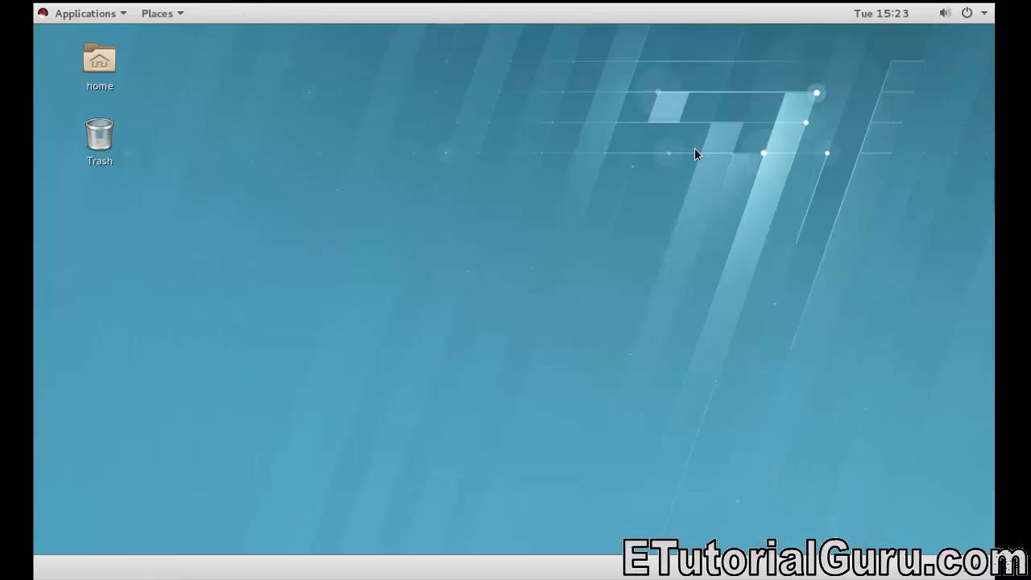
right_click(590, 147)
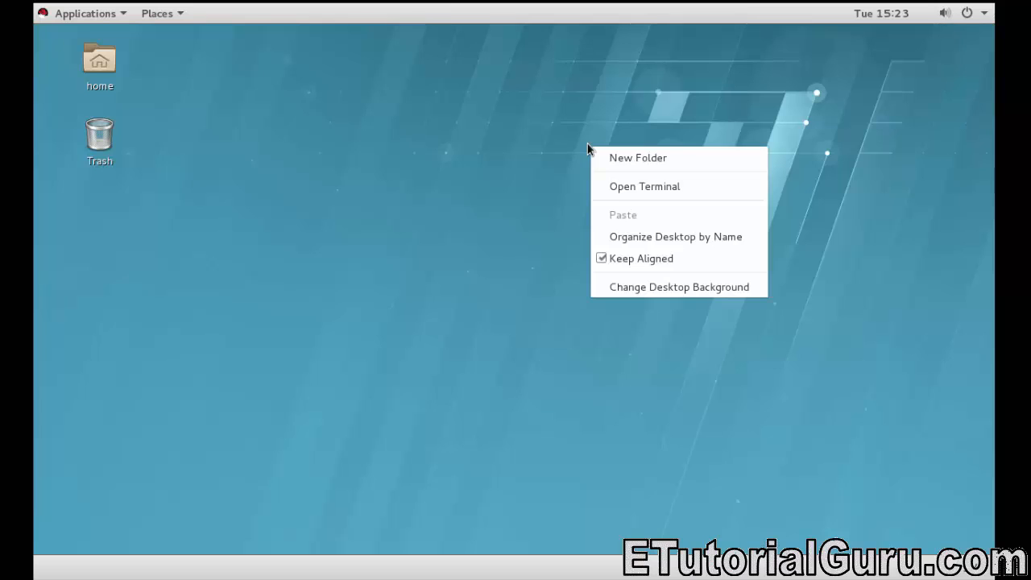
click(617, 192)
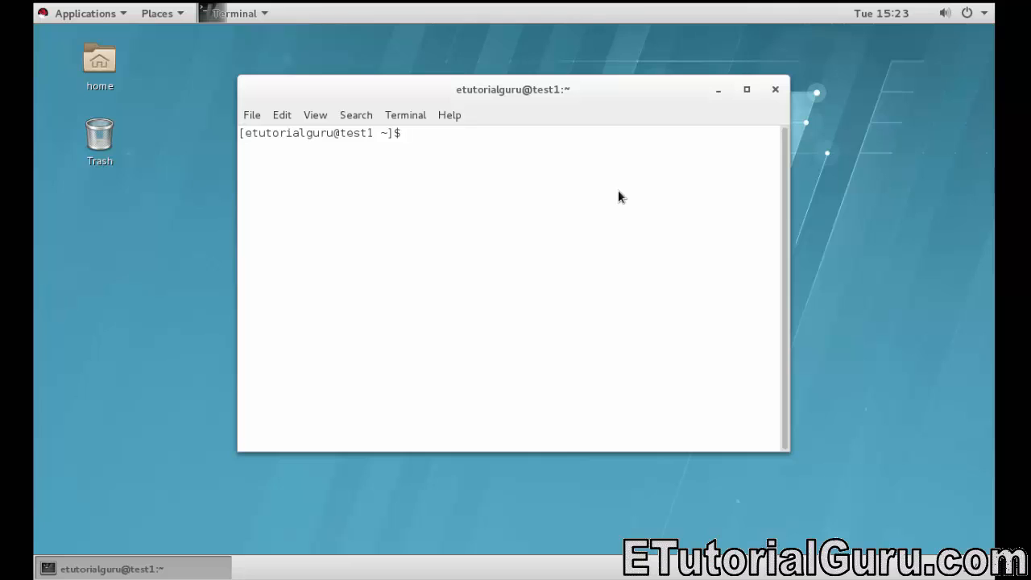
text(ls -lh)
key(Return)
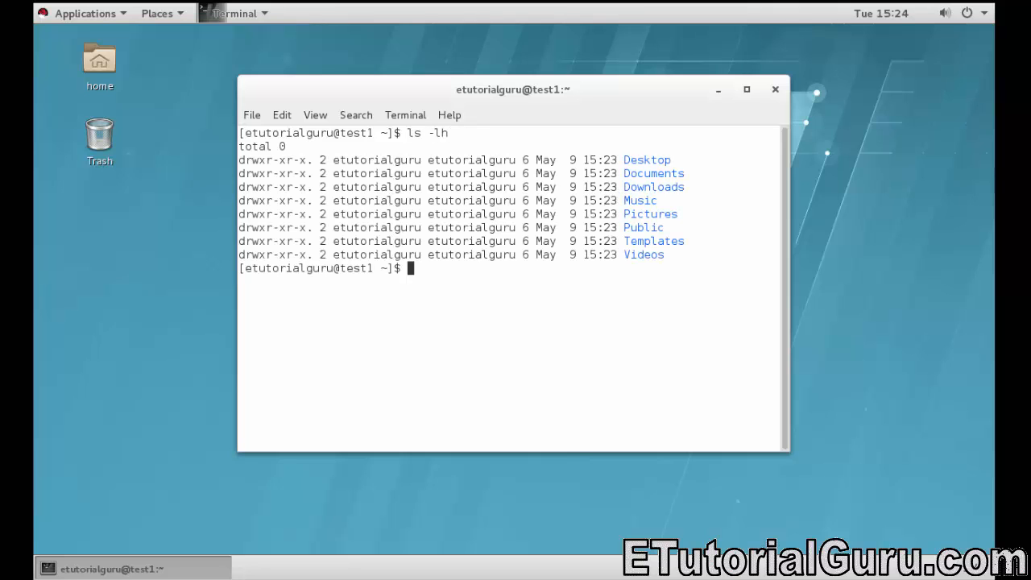